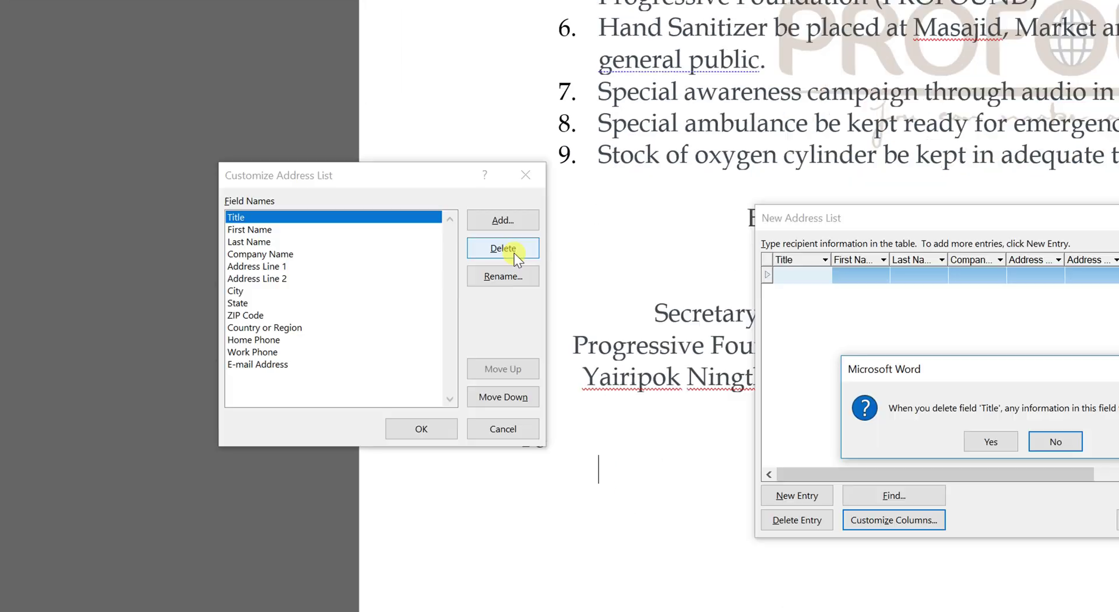
# - Replace the last default field with Designation, Name of the Club and Pin Code columns
pyautogui.click(990, 441)
pyautogui.click(503, 247)
pyautogui.click(990, 441)
pyautogui.click(503, 220)
pyautogui.write('Designation')
pyautogui.click(279, 500)
pyautogui.click(491, 222)
pyautogui.write('Name of the Club')
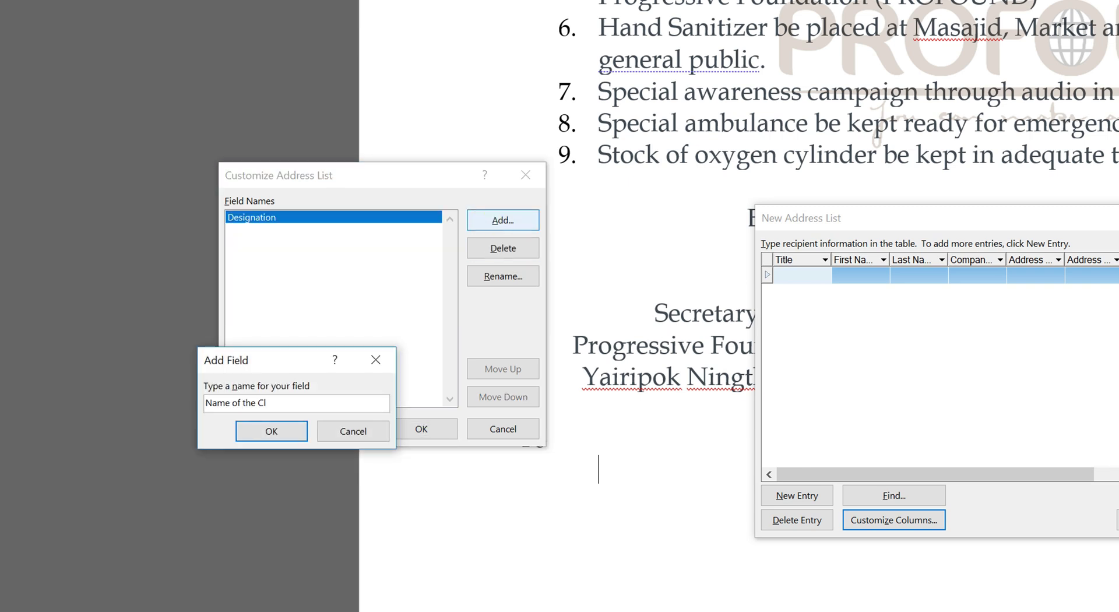
pyautogui.press('Return')
pyautogui.click(499, 222)
pyautogui.write('Pin Code')
pyautogui.press('Return')
# - Enter The President, AMMOC, 795001, then start a new entry with The Secretary
pyautogui.write('The President')
pyautogui.press('Tab')
pyautogui.write('AMM')
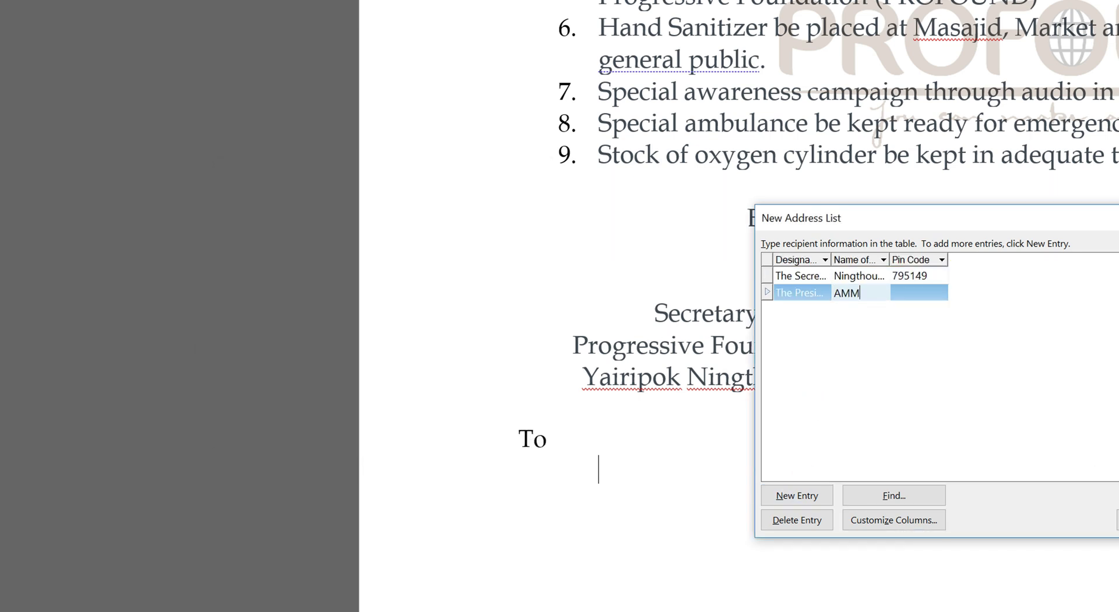
pyautogui.write('OC')
pyautogui.press('Tab')
pyautogui.write('795001')
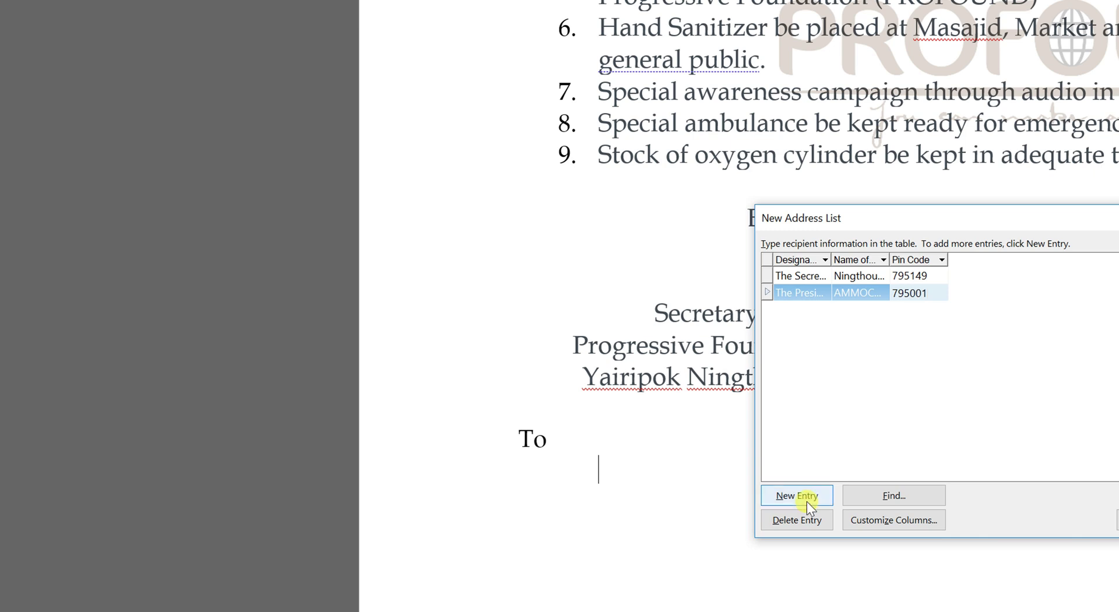
pyautogui.click(804, 498)
pyautogui.write('The Secretary')
pyautogui.press('Tab')
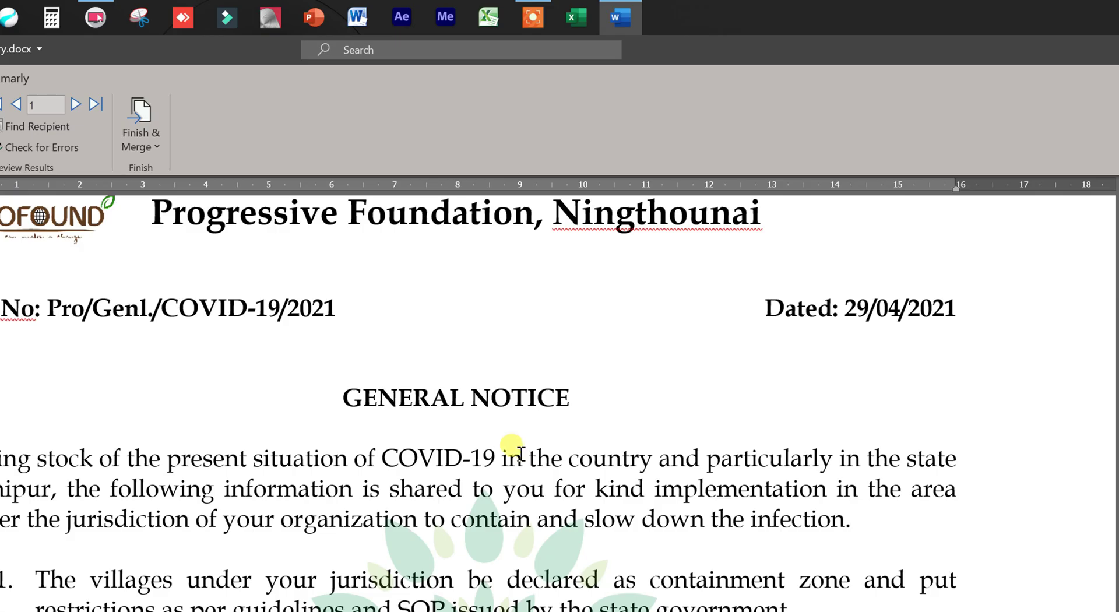
pyautogui.scroll(5, 510, 431)
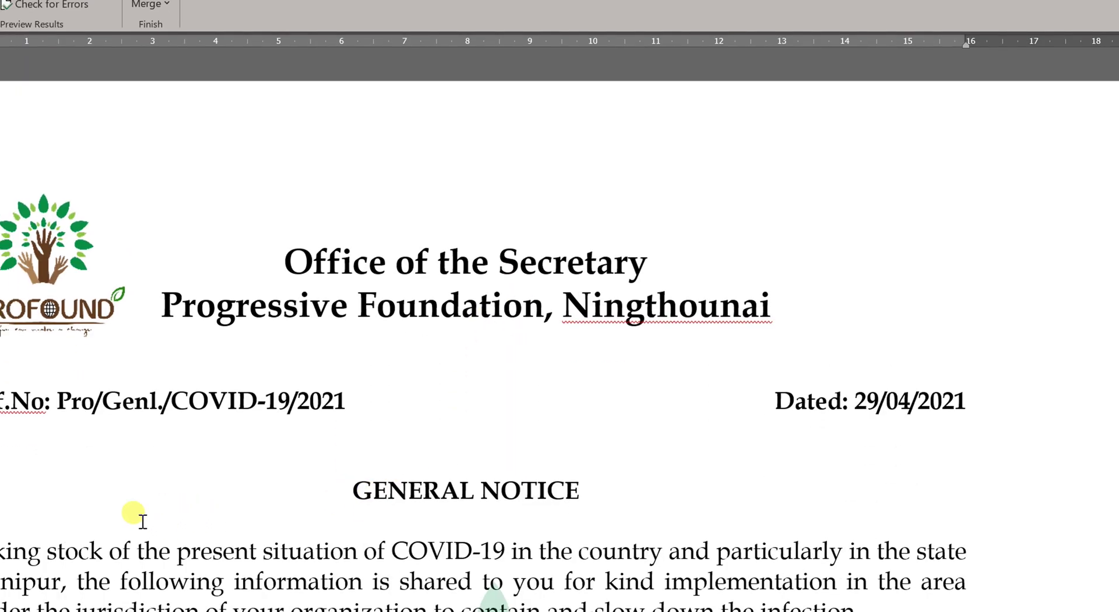
pyautogui.moveTo(382, 487); pyautogui.dragTo(608, 488)
pyautogui.click(309, 548)
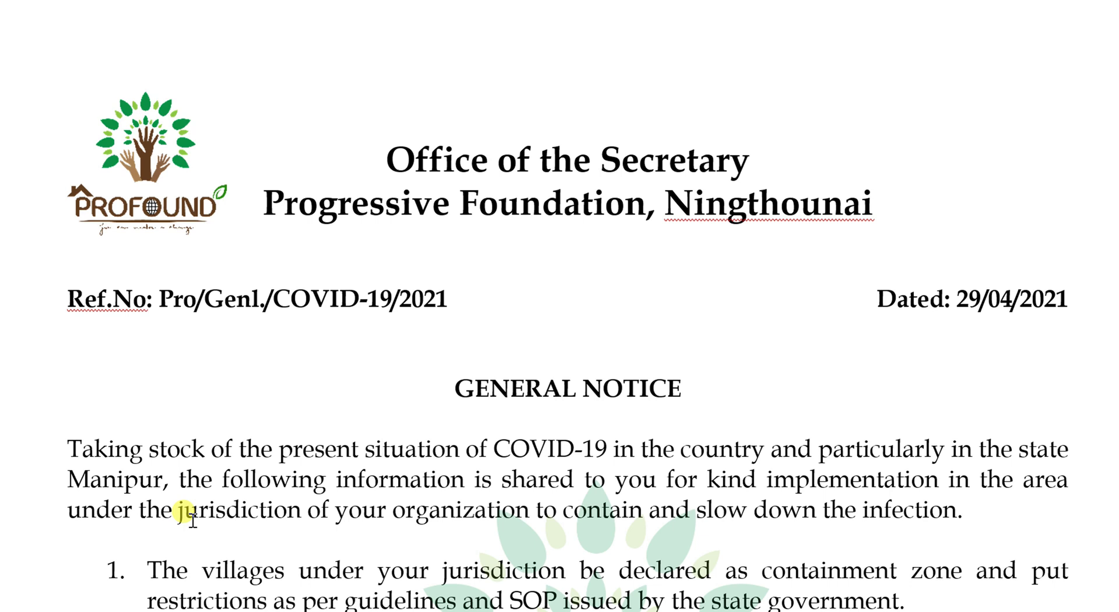
pyautogui.scroll(-2, 263, 448)
pyautogui.scroll(-4, 300, 450)
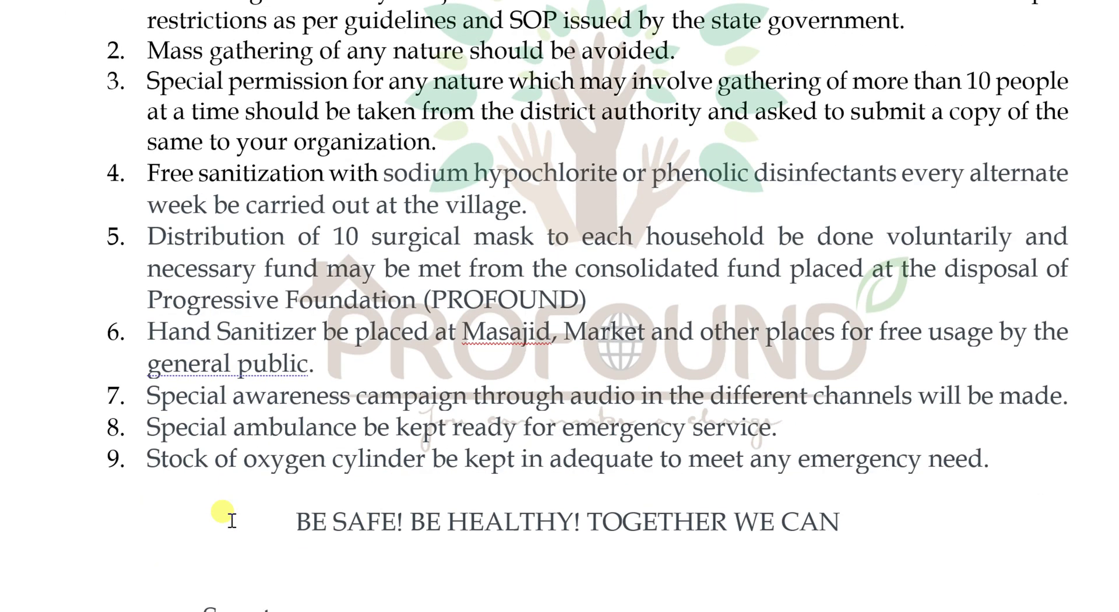
pyautogui.scroll(-2, 231, 521)
pyautogui.scroll(-4, 195, 521)
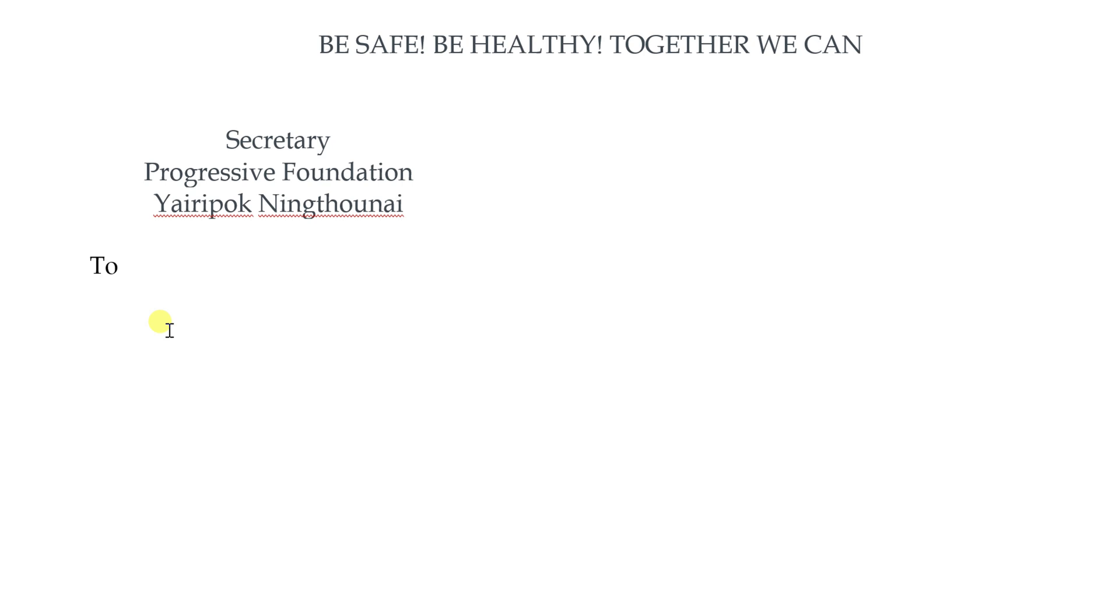
# - Type 'The Secretary' under 'To' with an indented 'Ningthounai Youth Club' line below
pyautogui.write('The Secretary')
pyautogui.press('Tab')
pyautogui.press('Tab')
pyautogui.write('Ningthounai Youth Club')
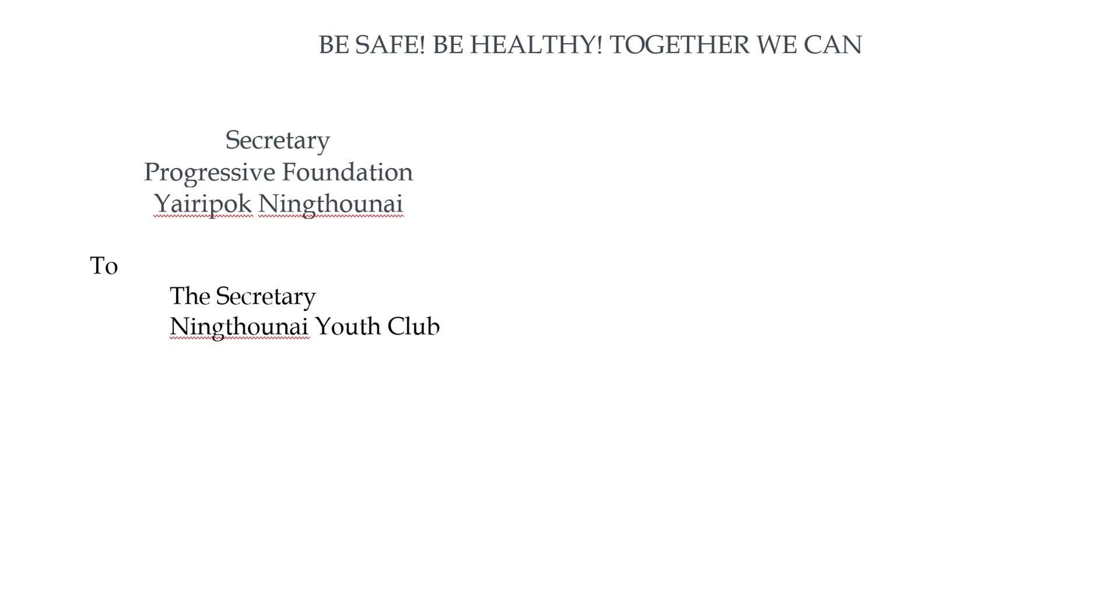
# - Replace the club line with 'Changamdabi Mohammadan Club'
pyautogui.moveTo(177, 294); pyautogui.dragTo(380, 319)
pyautogui.click(315, 320)
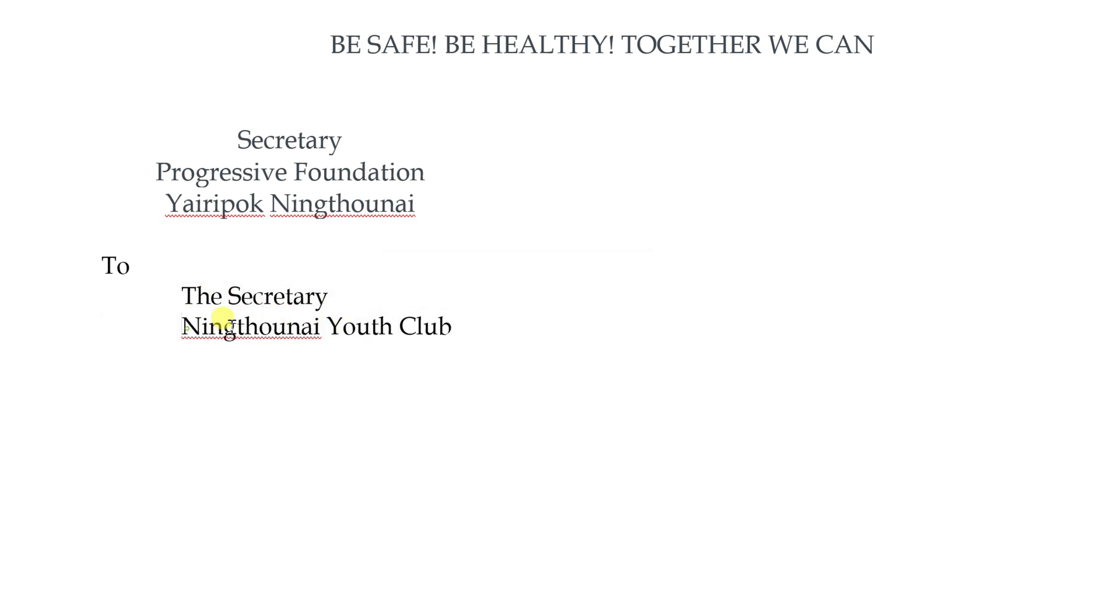
pyautogui.moveTo(222, 318); pyautogui.dragTo(439, 326)
pyautogui.write('Changamdabn')
pyautogui.press('BackSpace')
pyautogui.write('i Mo')
pyautogui.press('BackSpace')
pyautogui.write('ohammadan ')
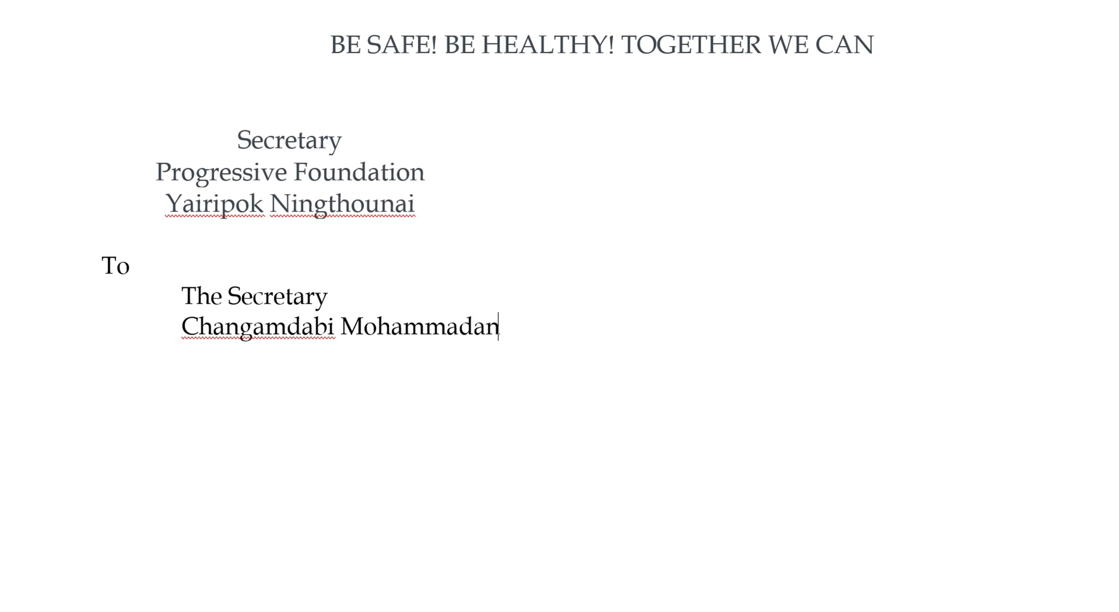
pyautogui.write('Club')
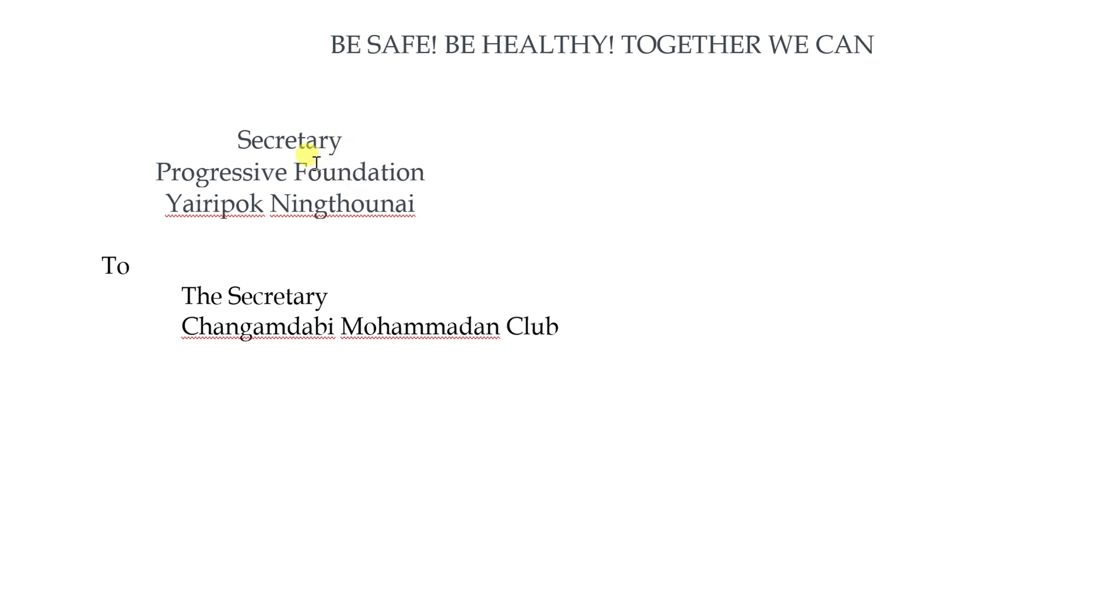
# - Delete both typed address lines under 'To' and switch to the Mailings ribbon
pyautogui.scroll(1, 192, 90)
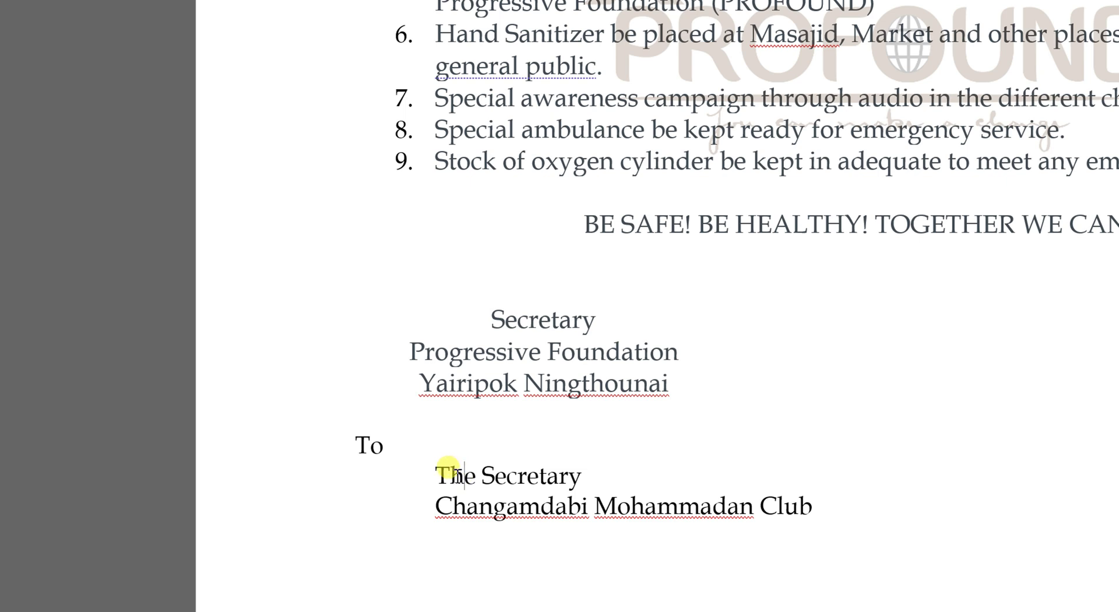
pyautogui.doubleClick(443, 473)
pyautogui.moveTo(558, 496); pyautogui.dragTo(791, 503)
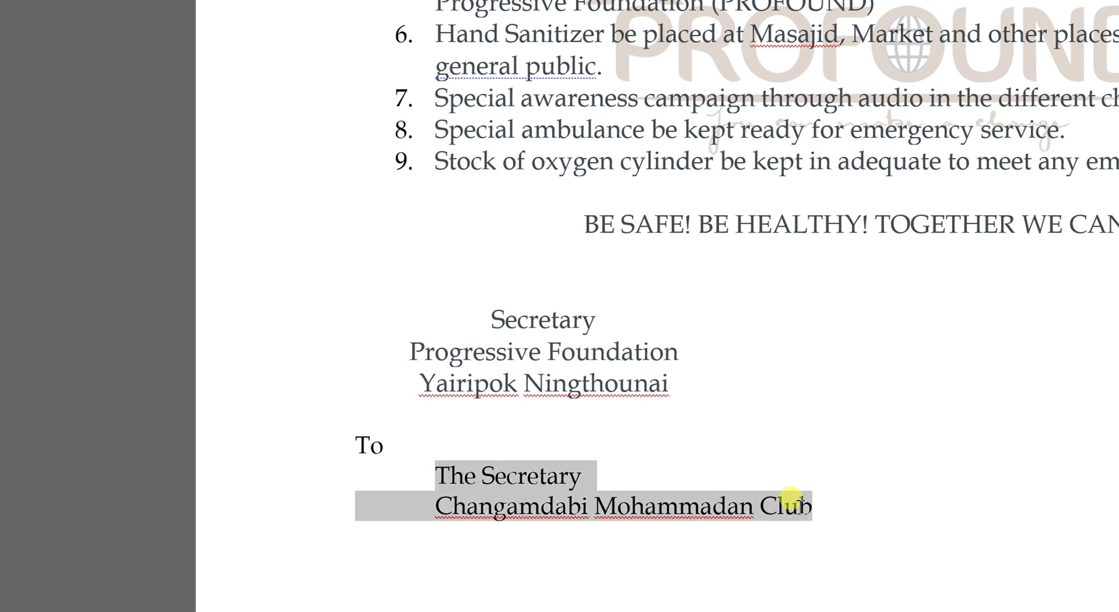
pyautogui.press('Delete')
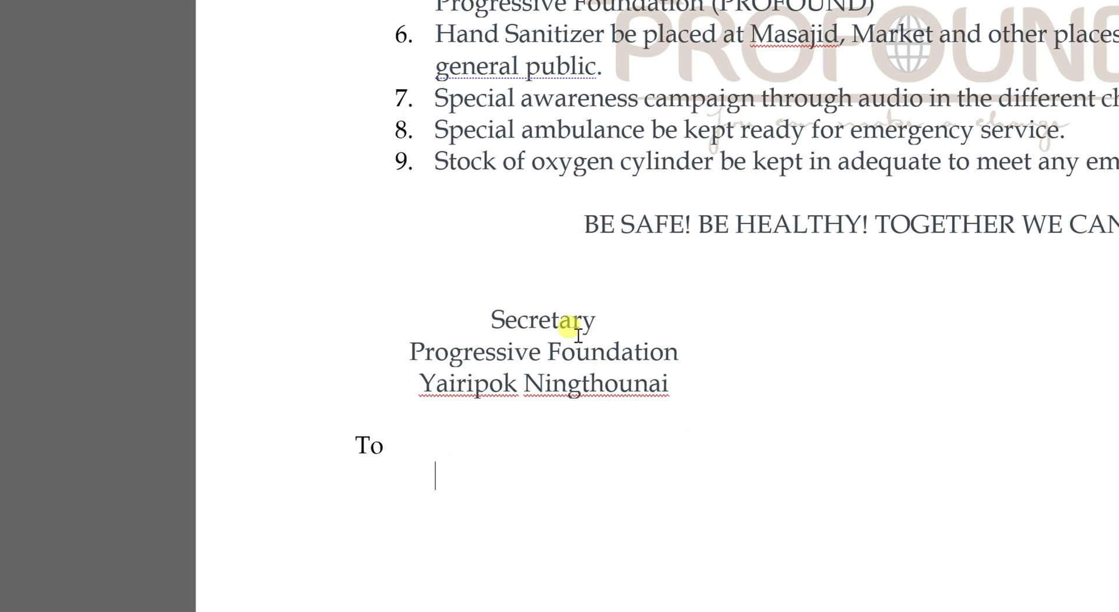
pyautogui.click(172, 82)
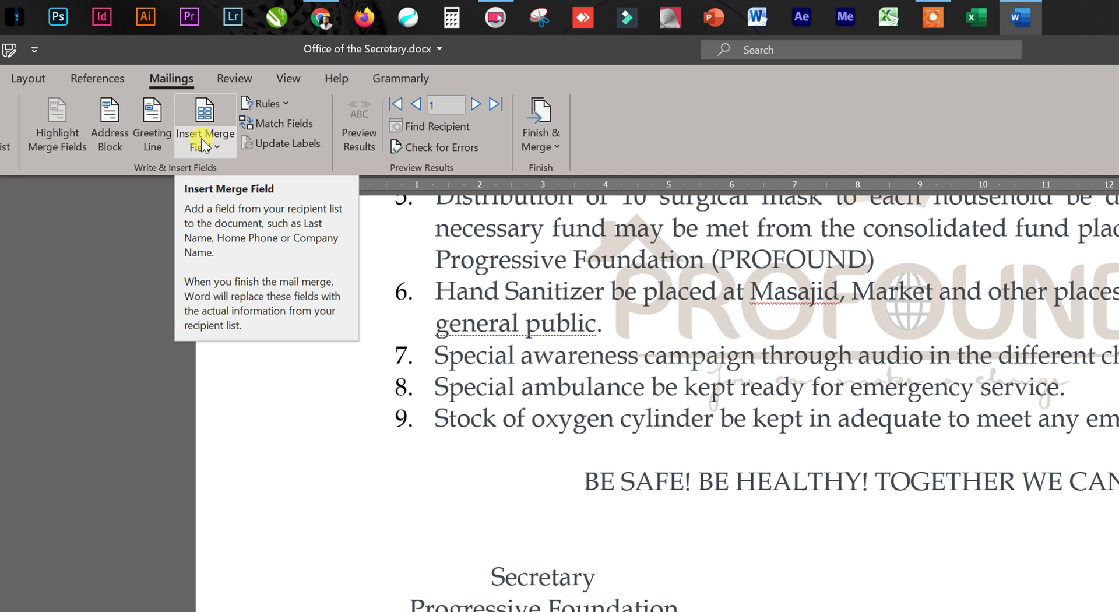
# - Start a new recipient list via Select Recipients > Type a New List
pyautogui.click(204, 145)
pyautogui.click(169, 99)
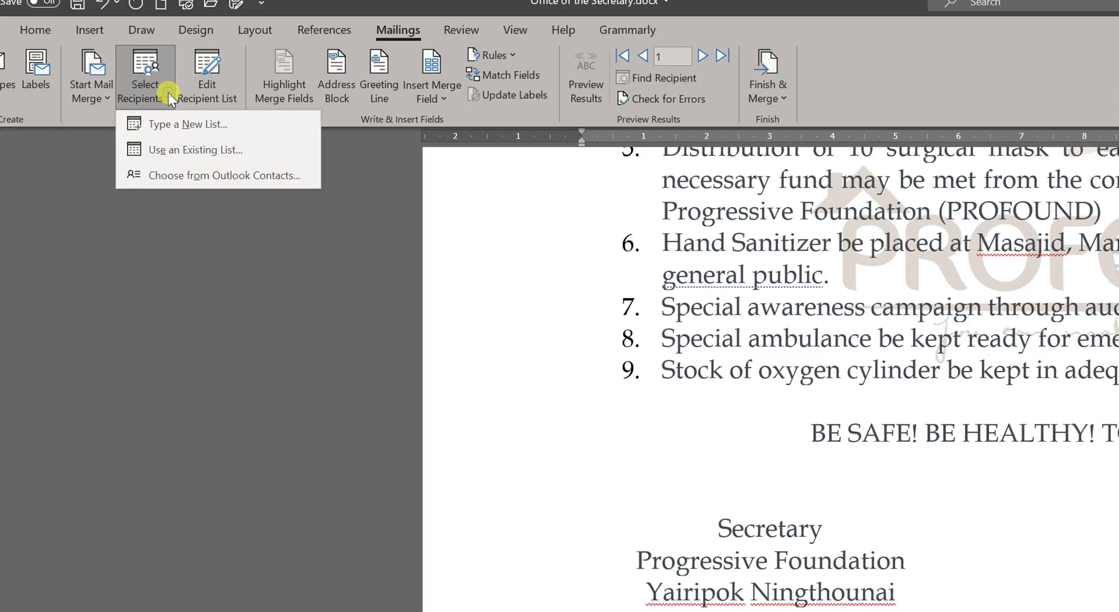
pyautogui.click(175, 123)
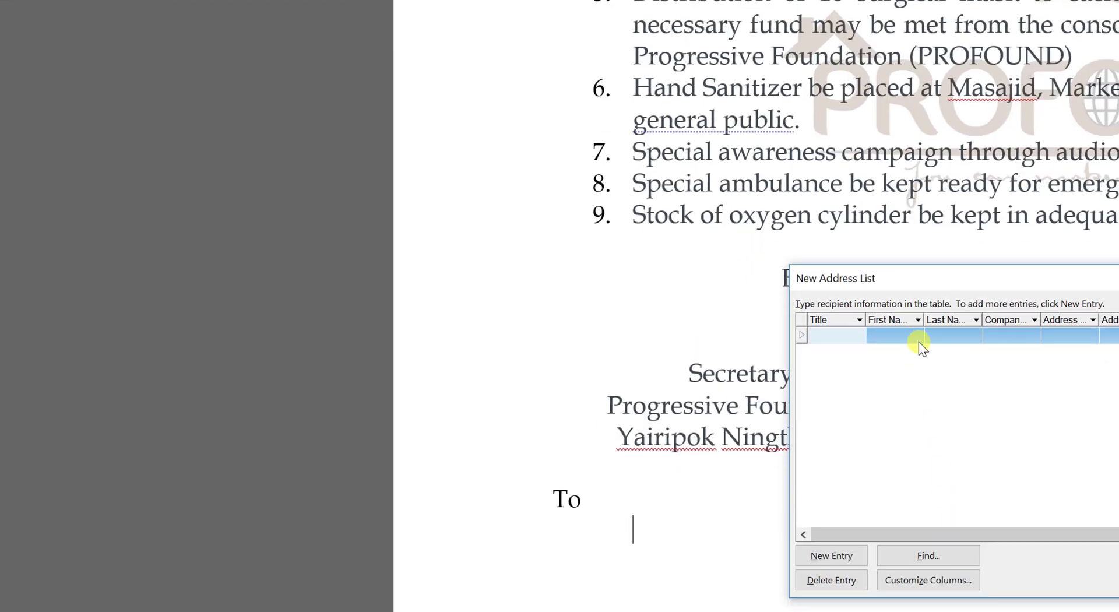
# - In Customize Columns, delete the Title, First Name, Last Name and Company Name fields
pyautogui.click(892, 520)
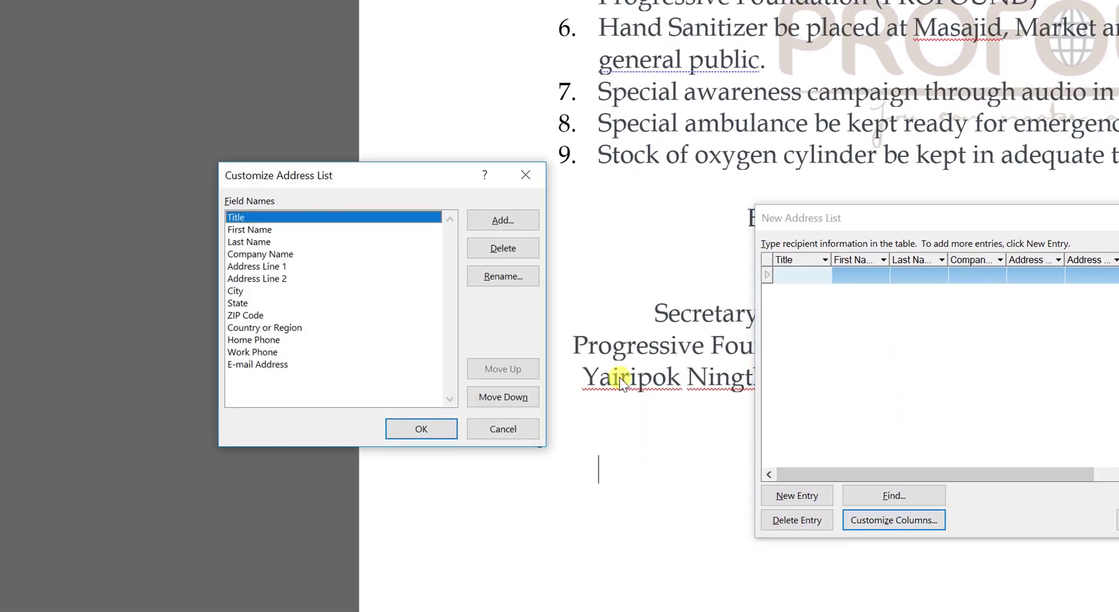
pyautogui.click(514, 253)
pyautogui.press('Left')
pyautogui.press('Return')
pyautogui.click(514, 253)
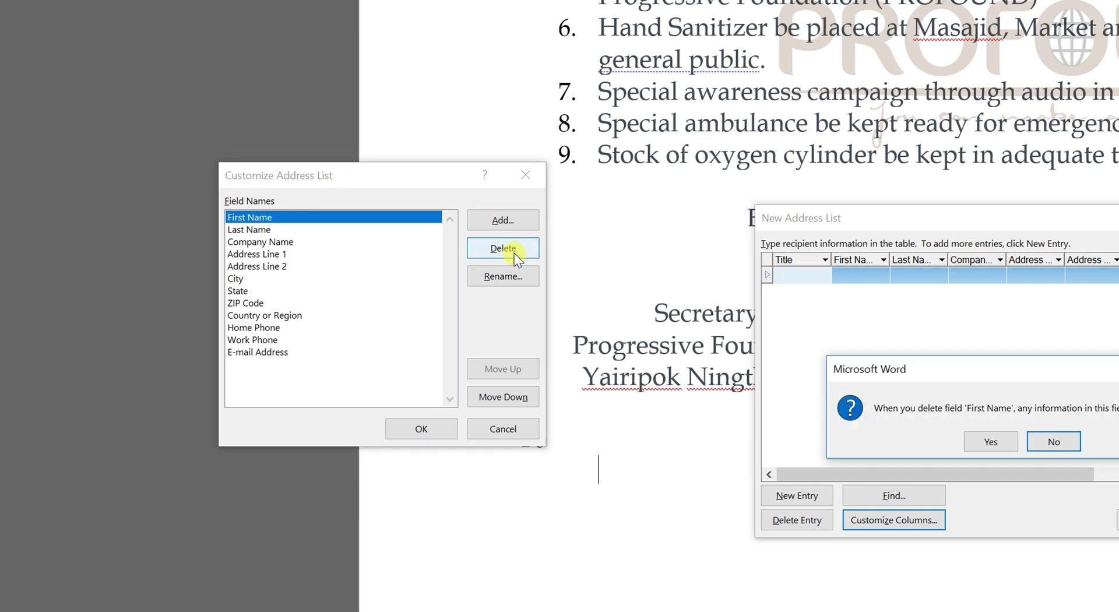
pyautogui.press('Left')
pyautogui.press('Return')
pyautogui.click(514, 253)
pyautogui.press('Left')
pyautogui.press('Return')
pyautogui.click(514, 253)
pyautogui.press('Left')
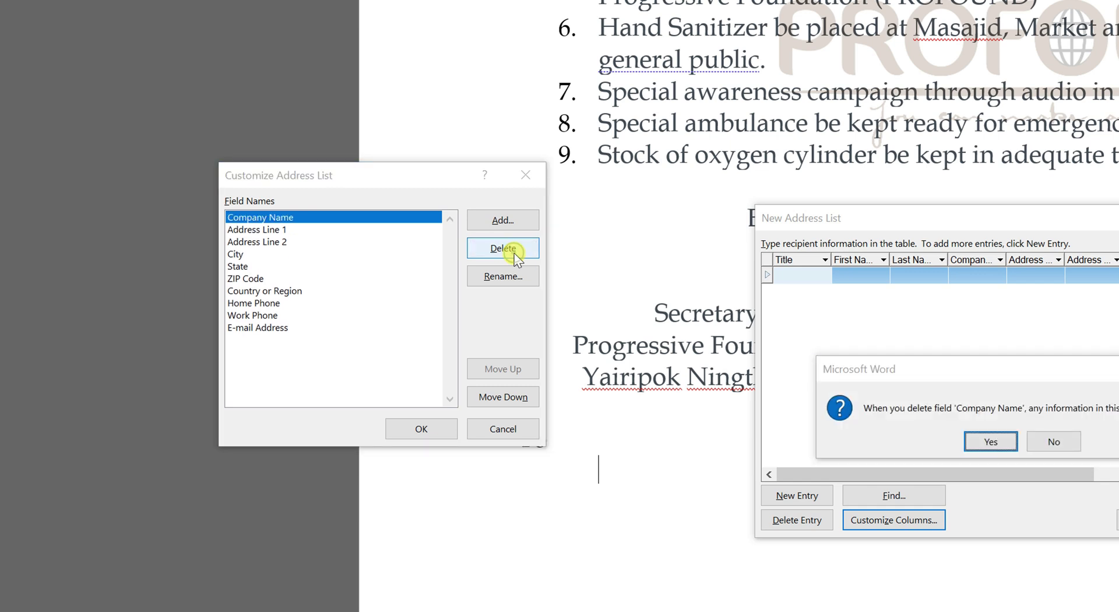
pyautogui.press('Return')
# - Delete the address lines, City, State, ZIP Code, Country or Region and phone fields
pyautogui.click(526, 252)
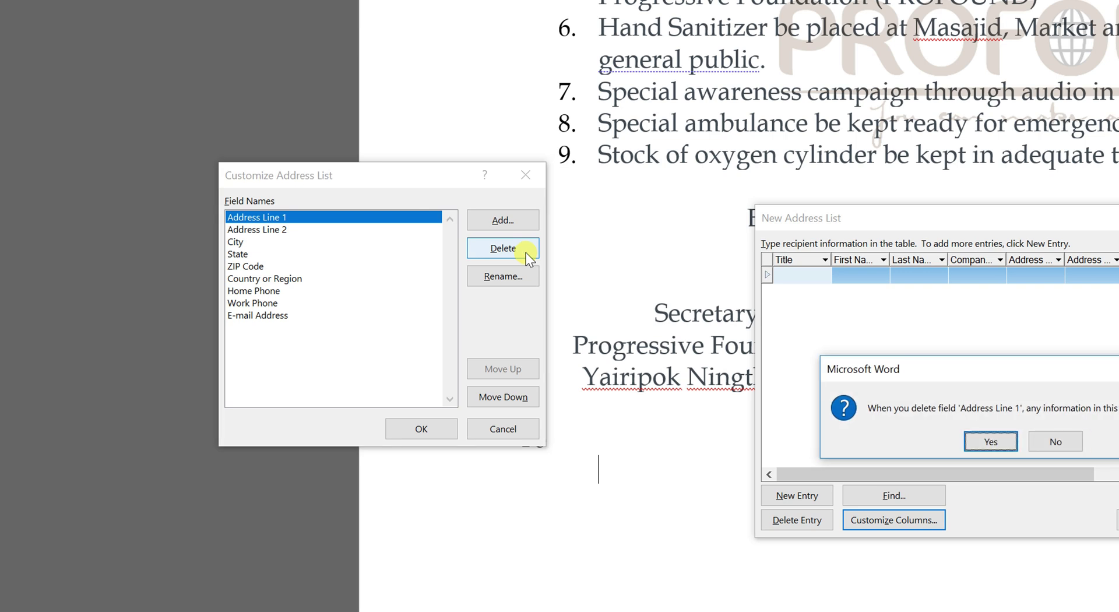
pyautogui.press('Left')
pyautogui.press('Return')
pyautogui.click(526, 253)
pyautogui.press('Left')
pyautogui.press('Return')
pyautogui.click(526, 253)
pyautogui.press('Left')
pyautogui.press('Return')
pyautogui.click(525, 253)
pyautogui.press('Left')
pyautogui.press('Return')
pyautogui.click(525, 253)
pyautogui.press('Left')
pyautogui.press('Return')
pyautogui.click(526, 253)
pyautogui.press('Left')
pyautogui.press('Return')
pyautogui.click(526, 253)
pyautogui.press('Left')
pyautogui.press('Return')
pyautogui.click(525, 253)
pyautogui.press('Left')
pyautogui.press('Return')
pyautogui.click(526, 253)
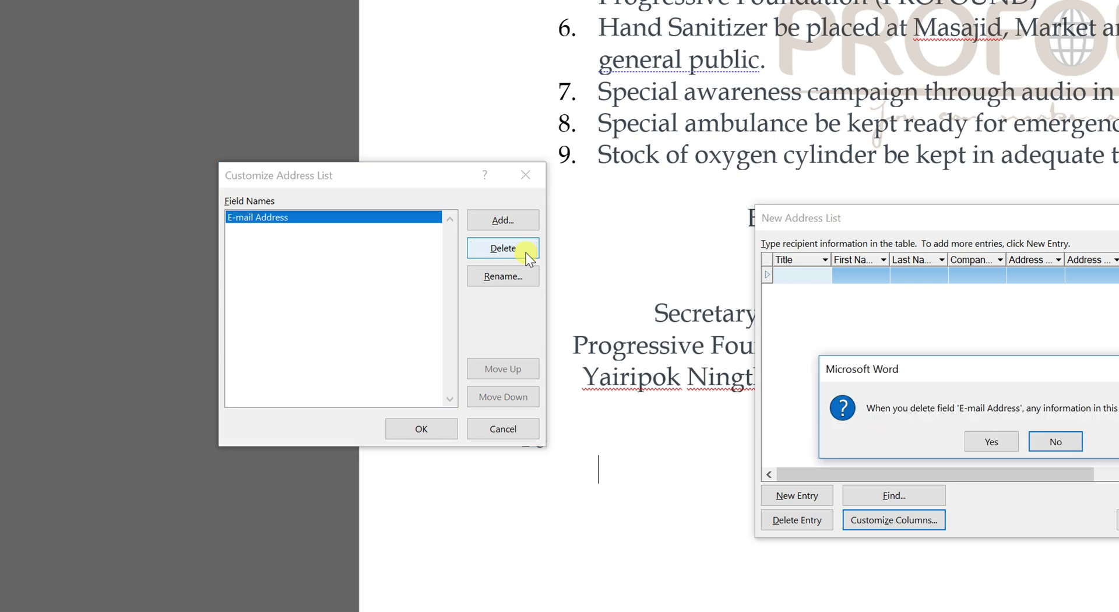
pyautogui.press('Left')
pyautogui.press('Return')
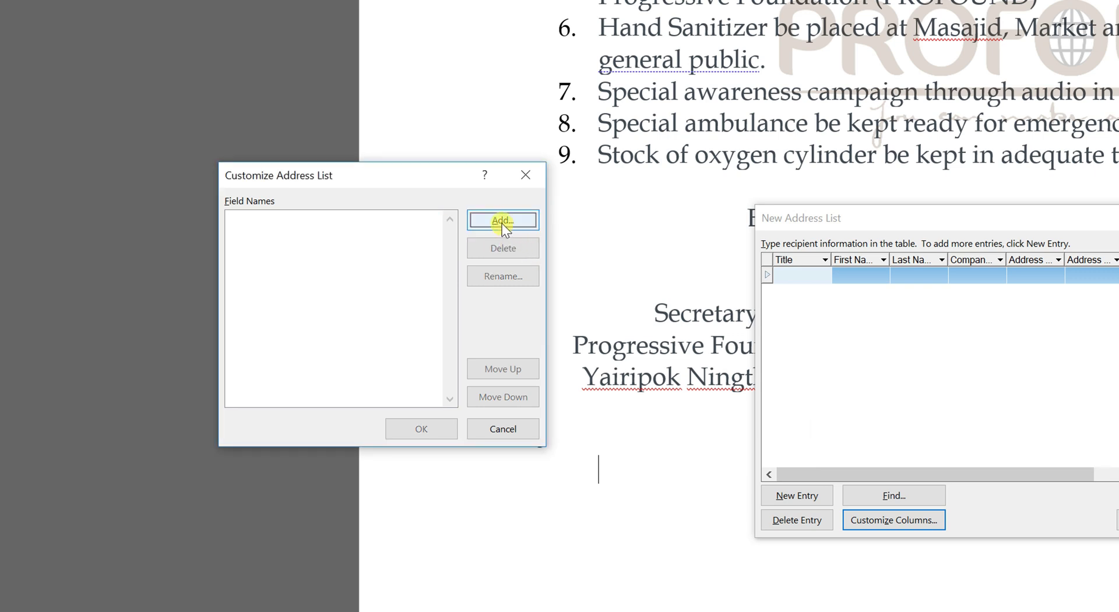
# - Add Designation, Name of the Club and Pin Code fields and apply them to the list
pyautogui.click(502, 223)
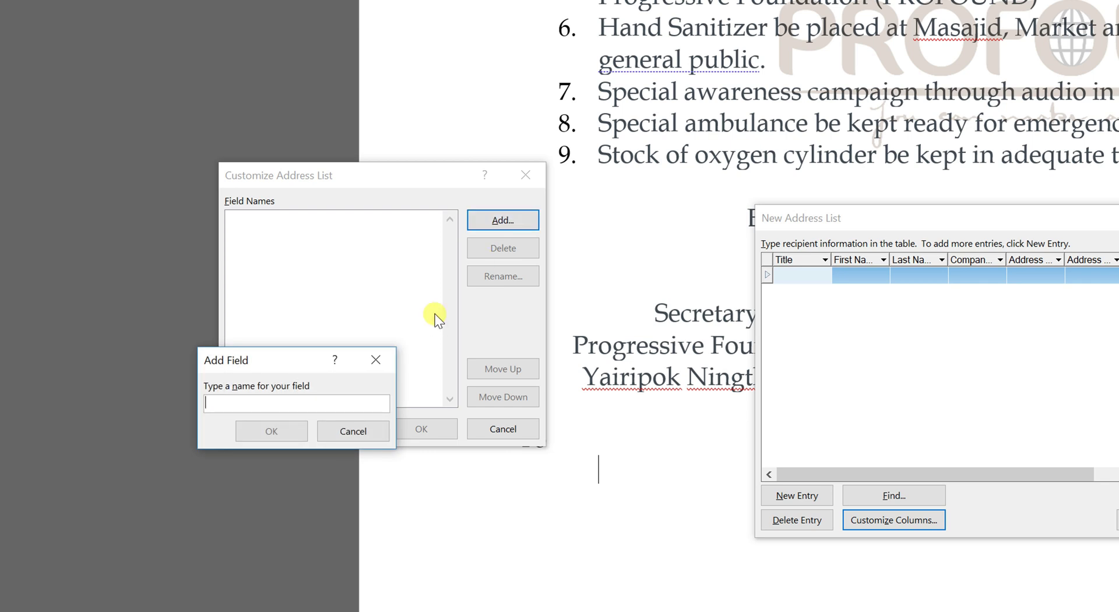
pyautogui.write('Nam,e')
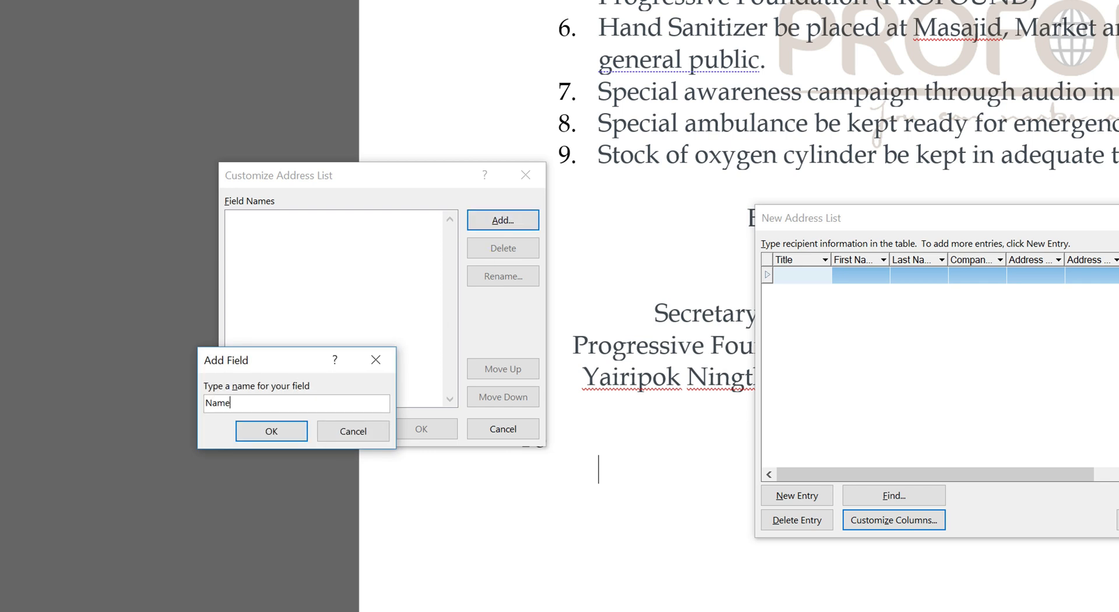
pyautogui.press('BackSpace')
pyautogui.press('BackSpace')
pyautogui.press('BackSpace')
pyautogui.press('BackSpace')
pyautogui.write('Designation')
pyautogui.press('Return')
pyautogui.click(492, 222)
pyautogui.write('Name of the Club')
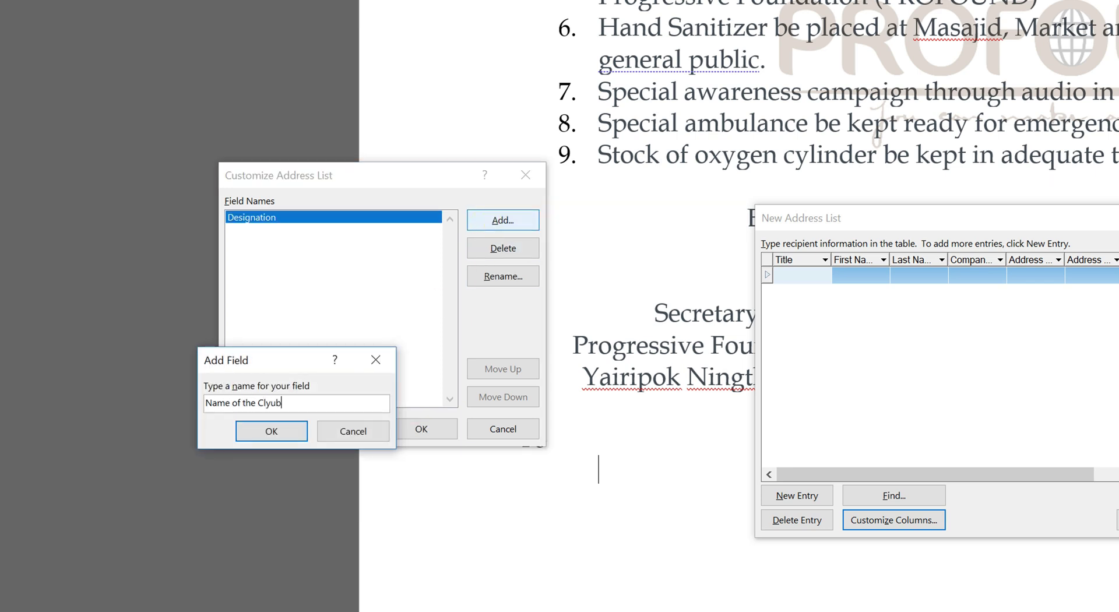
pyautogui.click(290, 425)
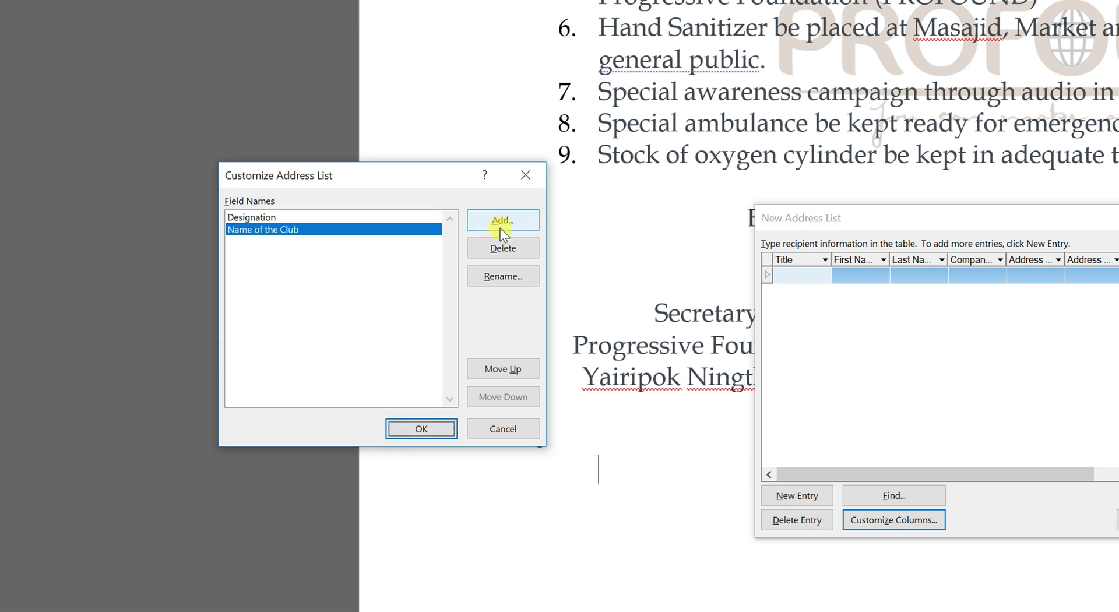
pyautogui.click(498, 223)
pyautogui.write('Pin Code')
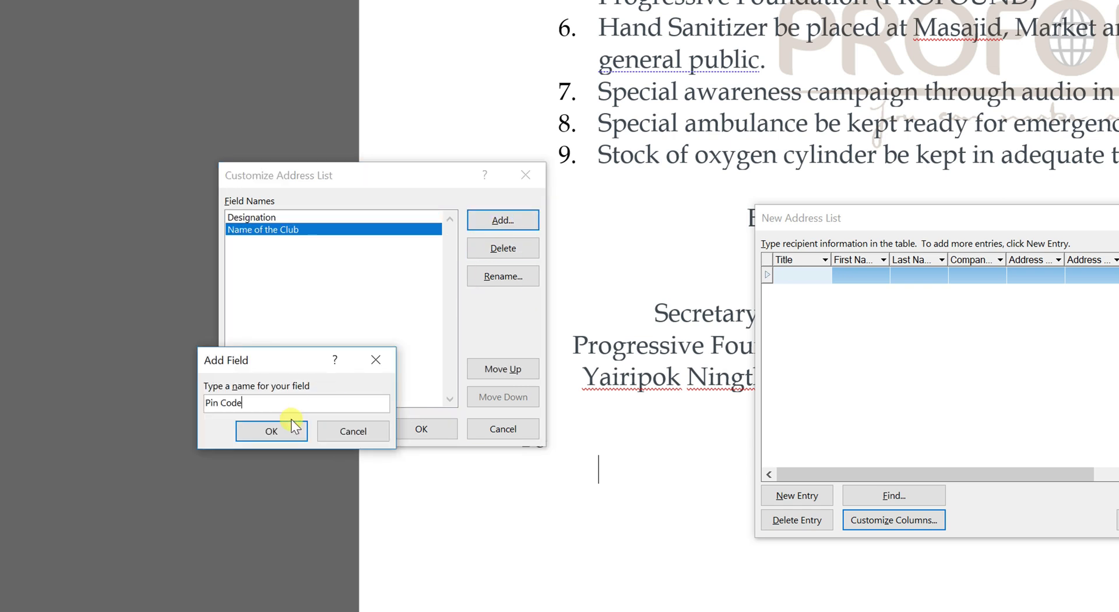
pyautogui.click(294, 425)
pyautogui.click(431, 428)
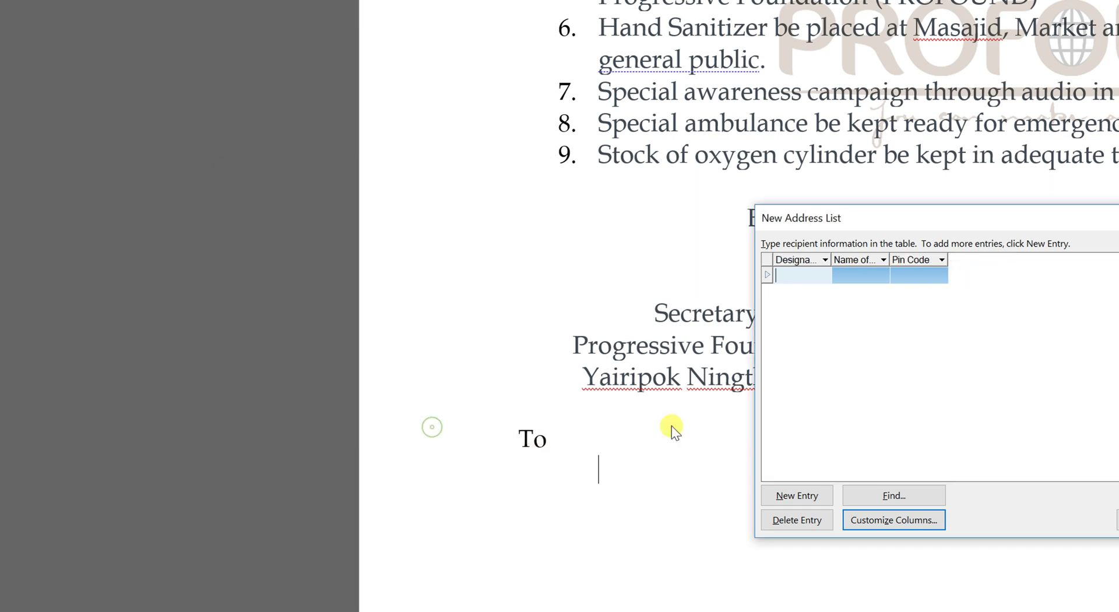
# - Fill the first entry: The Secretary, Ningthounai Youth Club, pin 795149
pyautogui.write('The Secre')
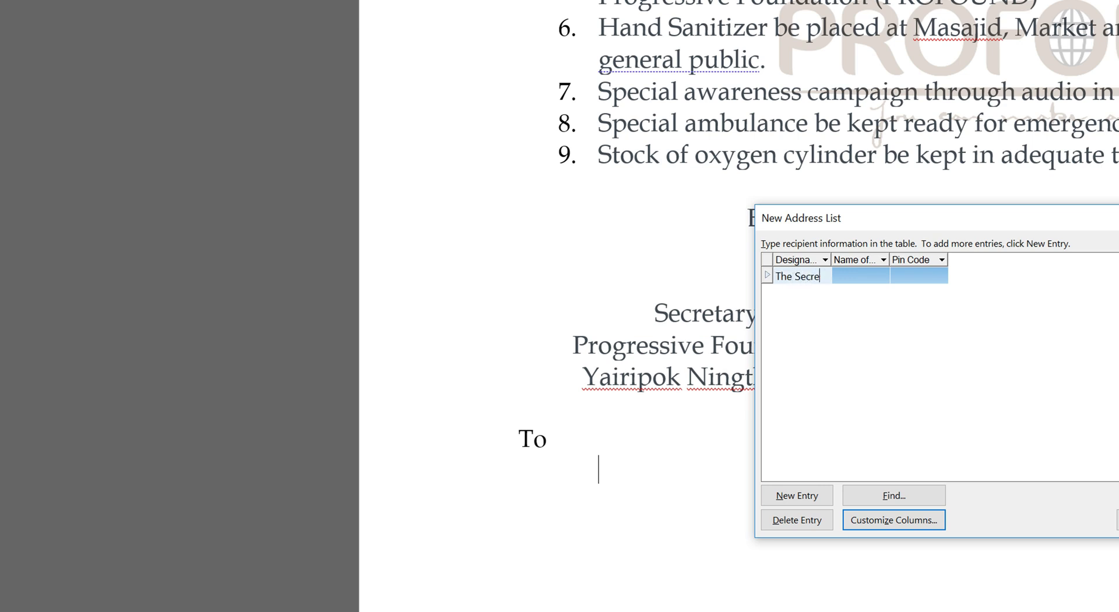
pyautogui.write('tary')
pyautogui.press('Tab')
pyautogui.write('Ningthounai Youth Club')
pyautogui.press('Tab')
pyautogui.write('79514')
# - Add a second entry: The President, AMMOC, pin 795001
pyautogui.click(803, 492)
pyautogui.write('The P')
pyautogui.write('nt')
pyautogui.press('Tab')
pyautogui.write('AMM')
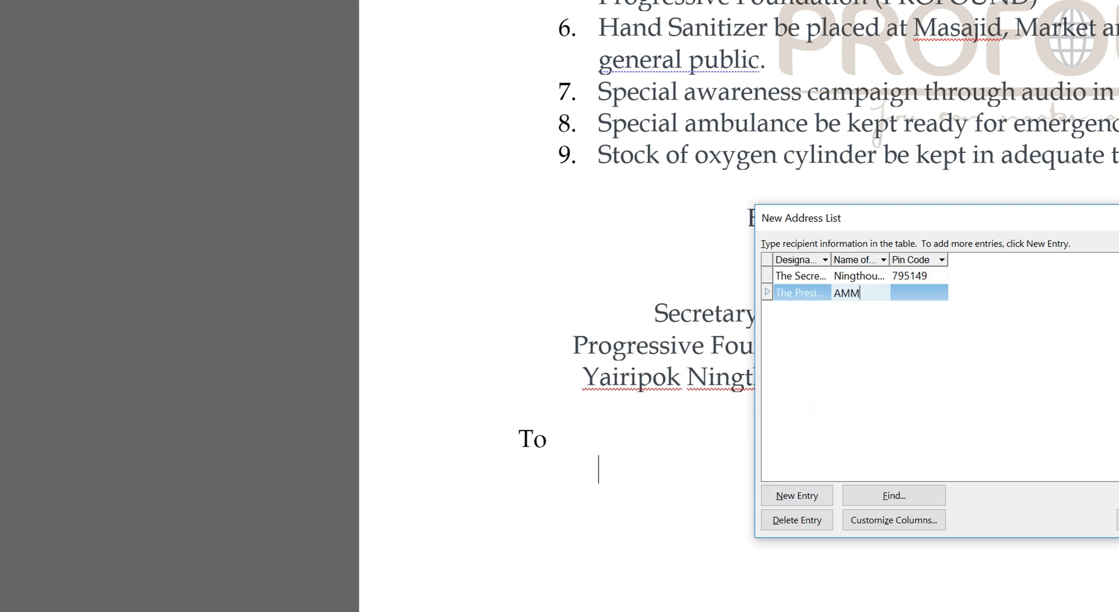
pyautogui.write('OCOC')
pyautogui.press('Tab')
pyautogui.write('795001')
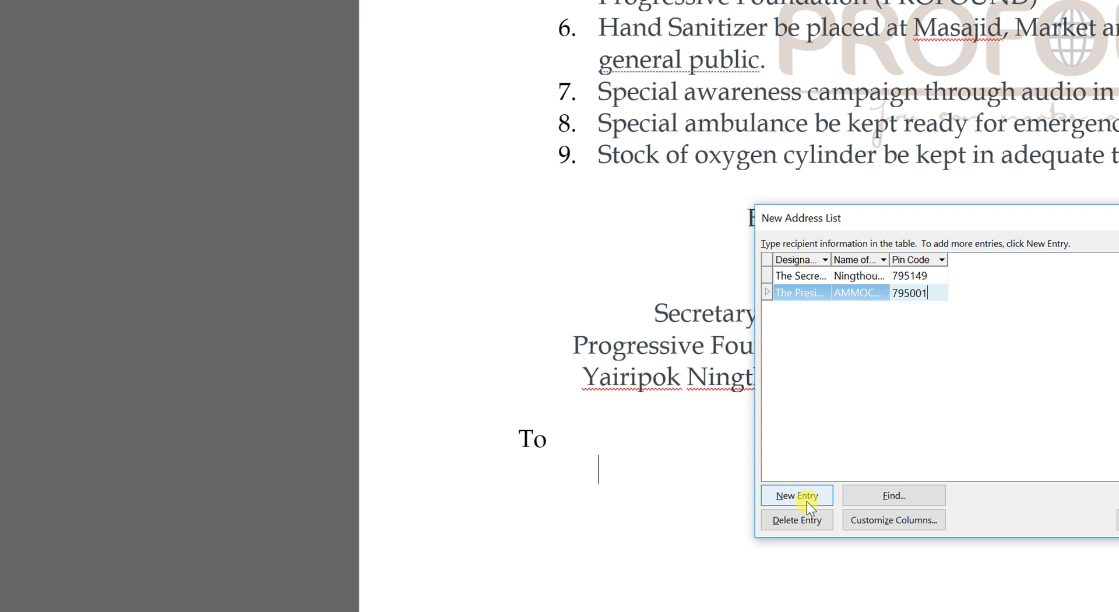
# - Add a third entry: The Secretary, Integrated Youth Development Organisation
pyautogui.click(806, 501)
pyautogui.write('The Secr')
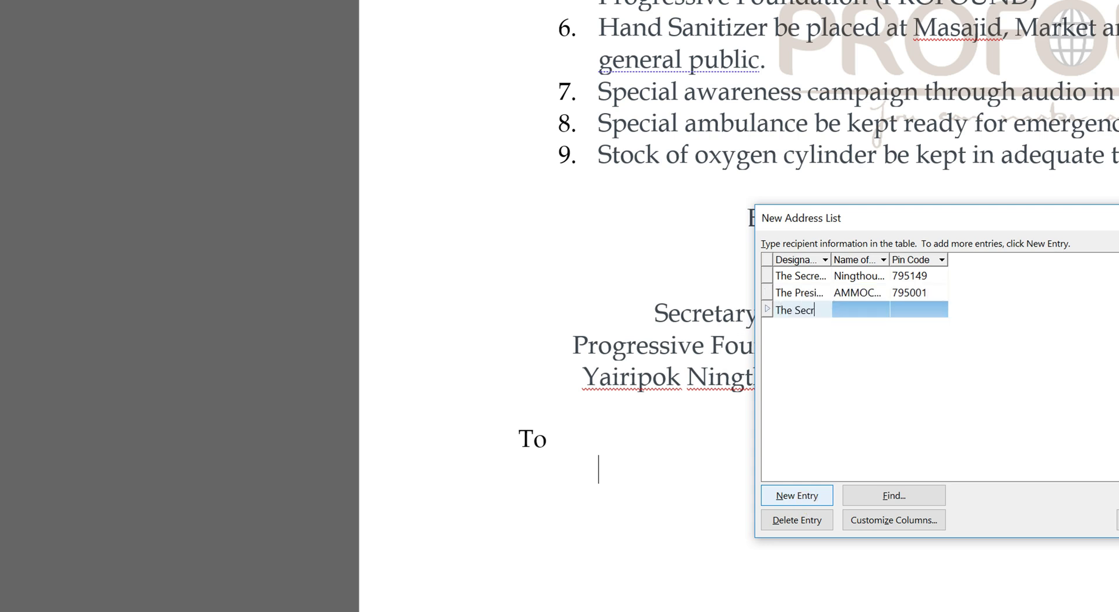
pyautogui.write('etary')
pyautogui.press('Tab')
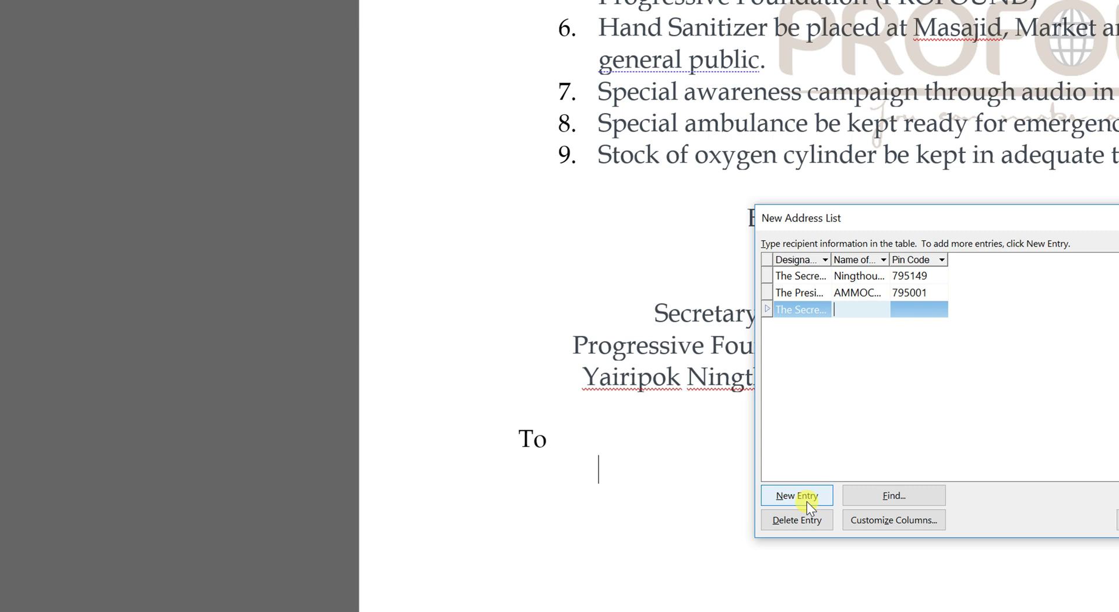
pyautogui.write('IntegratedYouth Development Organisation')
pyautogui.click(806, 501)
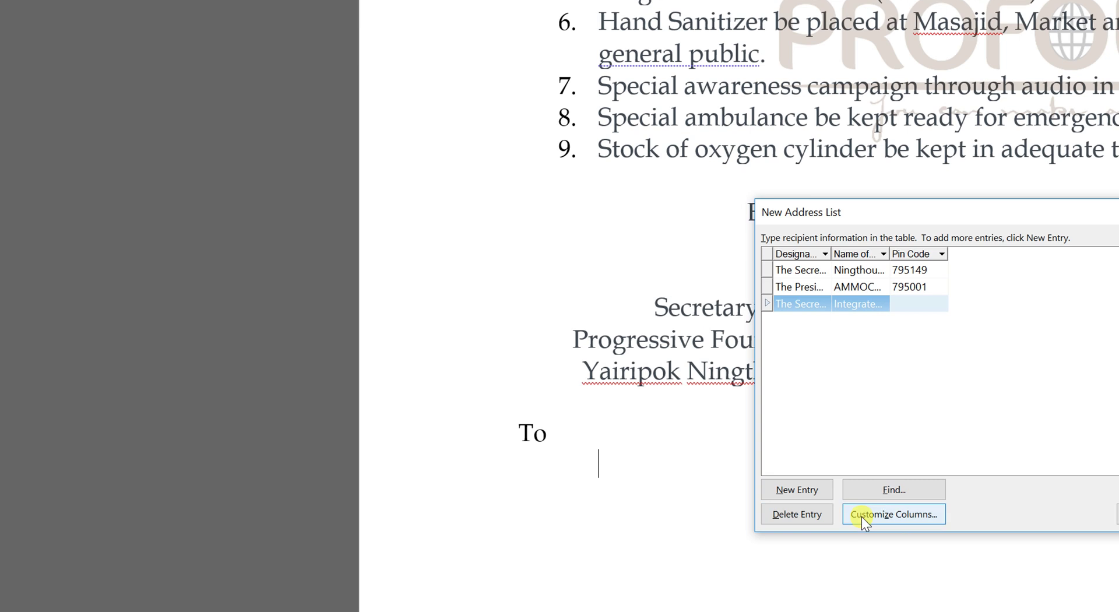
# - Give the third entry pin 795149 and add an Address column below Name of the Club
pyautogui.write('95149')
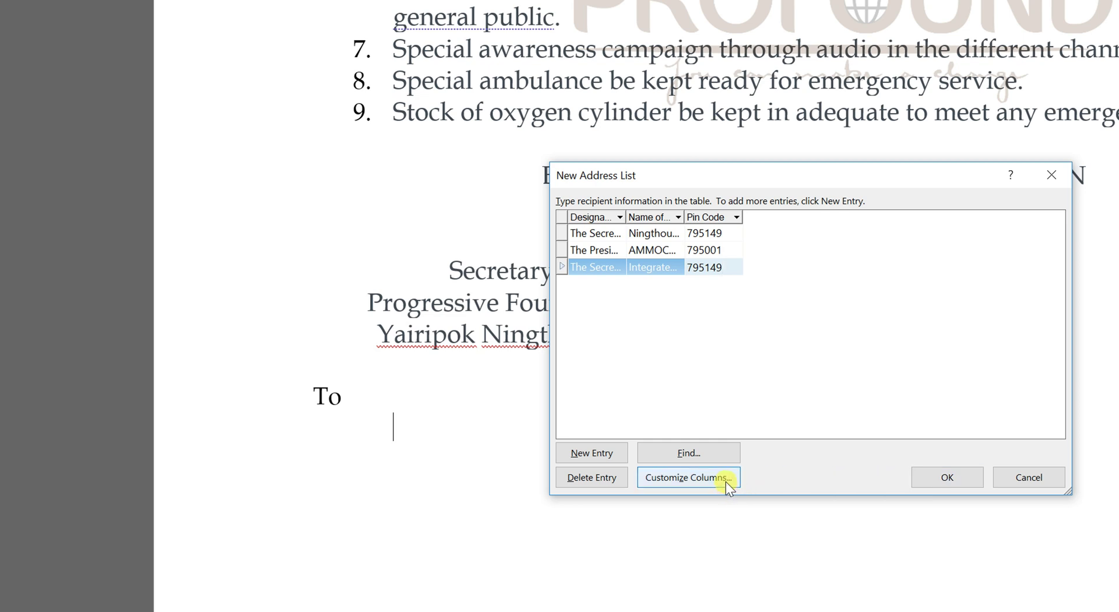
pyautogui.click(725, 482)
pyautogui.click(299, 178)
pyautogui.write('Address')
pyautogui.click(185, 385)
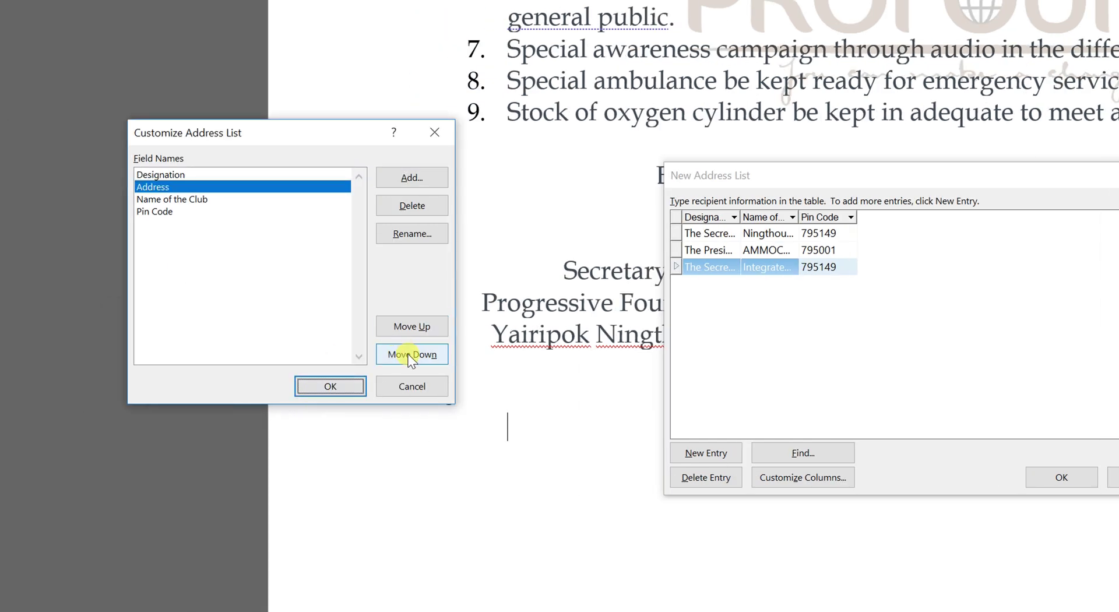
pyautogui.click(409, 356)
pyautogui.click(347, 386)
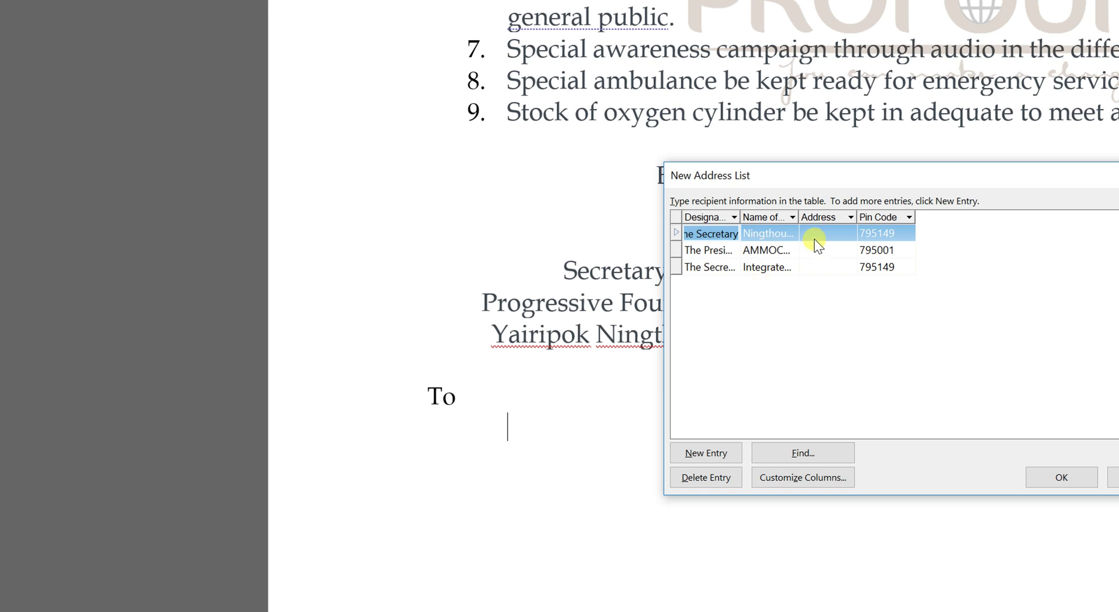
# - Enter addresses for the first two entries, with Imphal for the second
pyautogui.write('Ningthoiu')
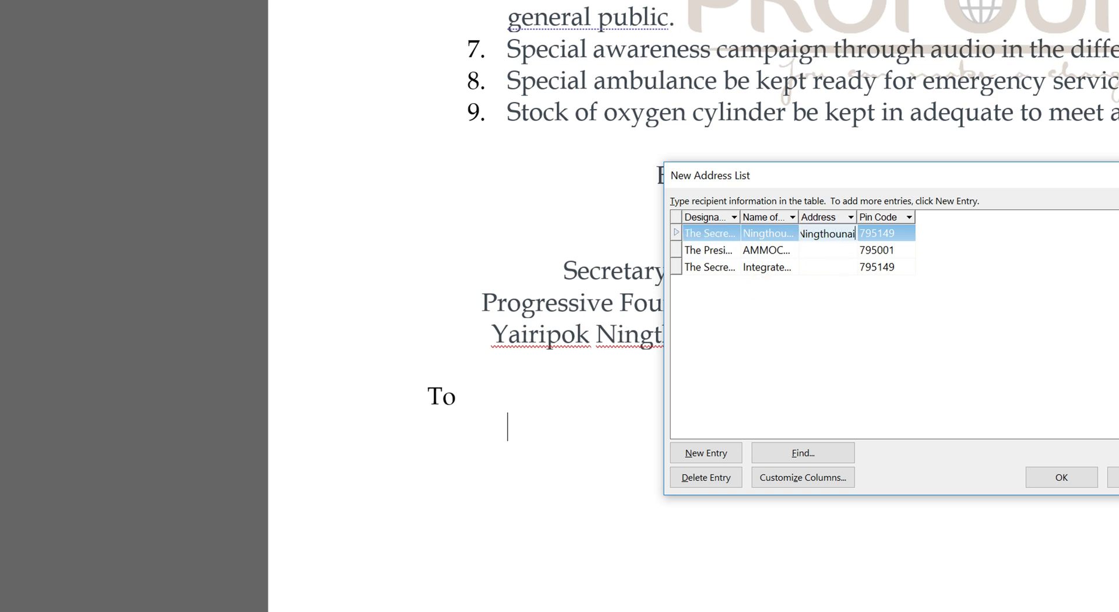
pyautogui.click(825, 250)
pyautogui.write('Imphal')
pyautogui.click(839, 266)
# - Set the third address to Ningthoubal and add The Secretary, Limanai Youth Club, Laimanai, 795149
pyautogui.write('Ningthoubal')
pyautogui.press('Tab')
pyautogui.press('Tab')
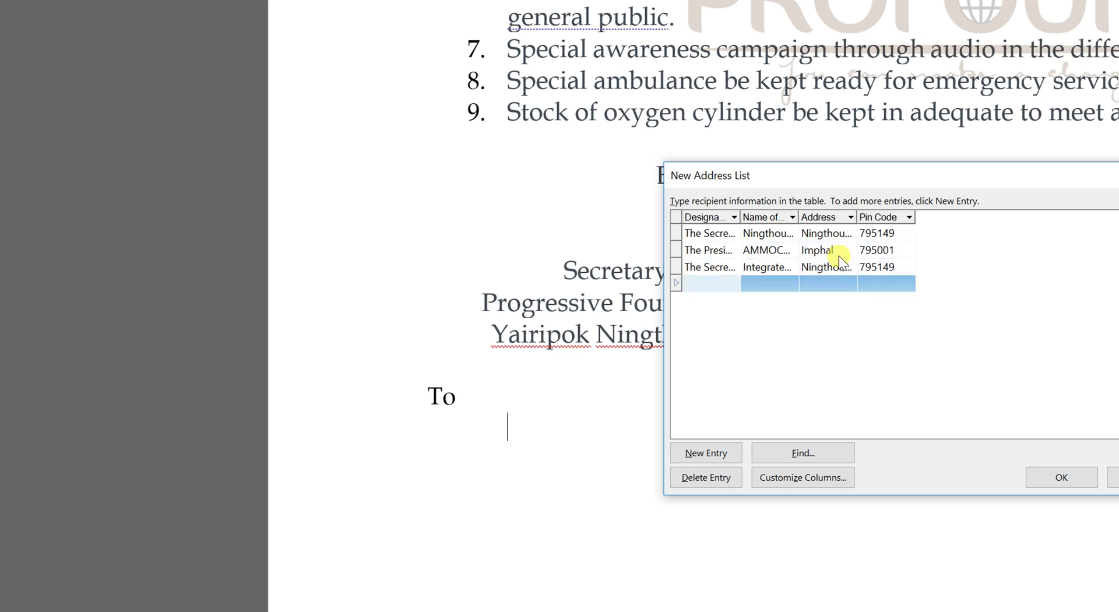
pyautogui.write('The Secreta')
pyautogui.write('ry')
pyautogui.press('Tab')
pyautogui.write('L')
pyautogui.write('imanai Youth Club')
pyautogui.press('Tab')
pyautogui.write('Laimanai')
pyautogui.press('Tab')
pyautogui.write('795')
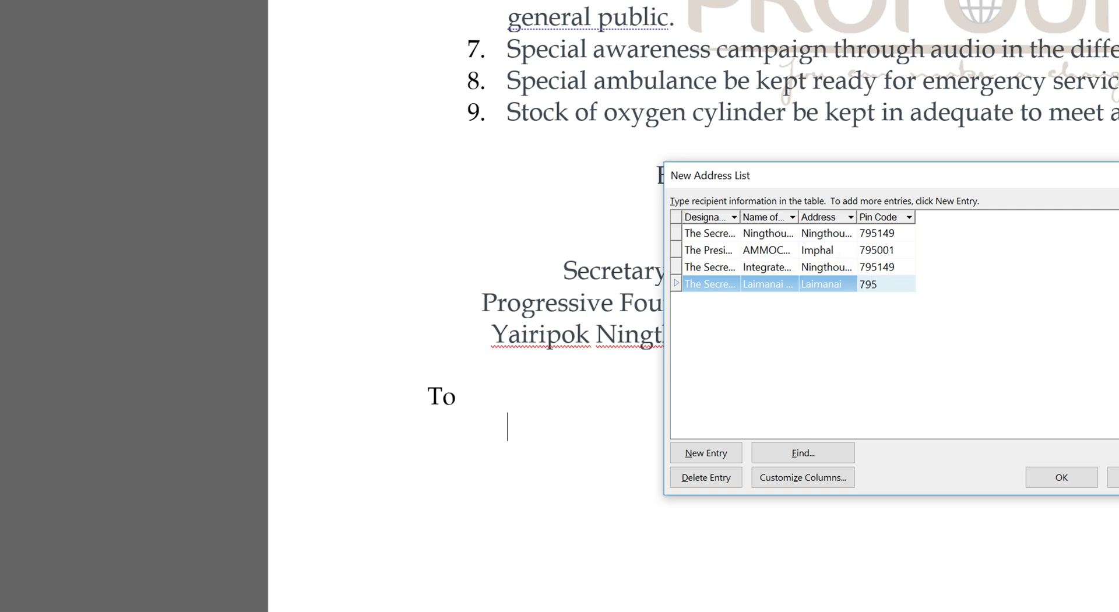
pyautogui.write('149')
pyautogui.press('Tab')
# - Add a fifth Secretary entry for a Ningtha Youth Organisation at Top Chingtha, pin 795149
pyautogui.write('The Se')
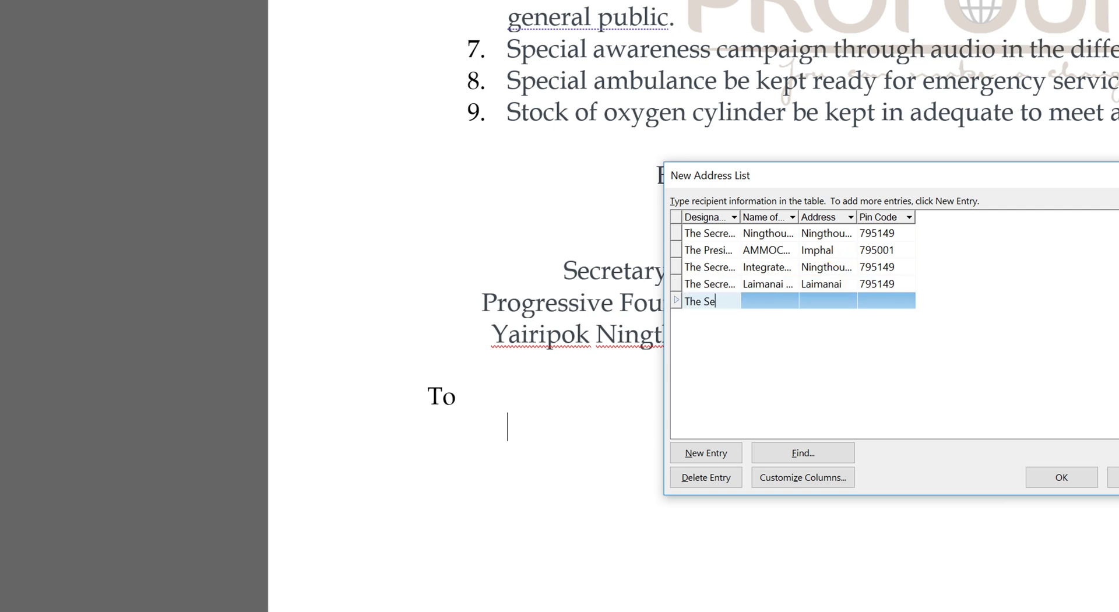
pyautogui.write('cretar')
pyautogui.press('Tab')
pyautogui.write('T')
pyautogui.write('Tayo Ningtha Youth Pro')
pyautogui.press('BackSpace')
pyautogui.press('BackSpace')
pyautogui.press('BackSpace')
pyautogui.write('Organisation')
pyautogui.press('Tab')
pyautogui.write('Top Chi')
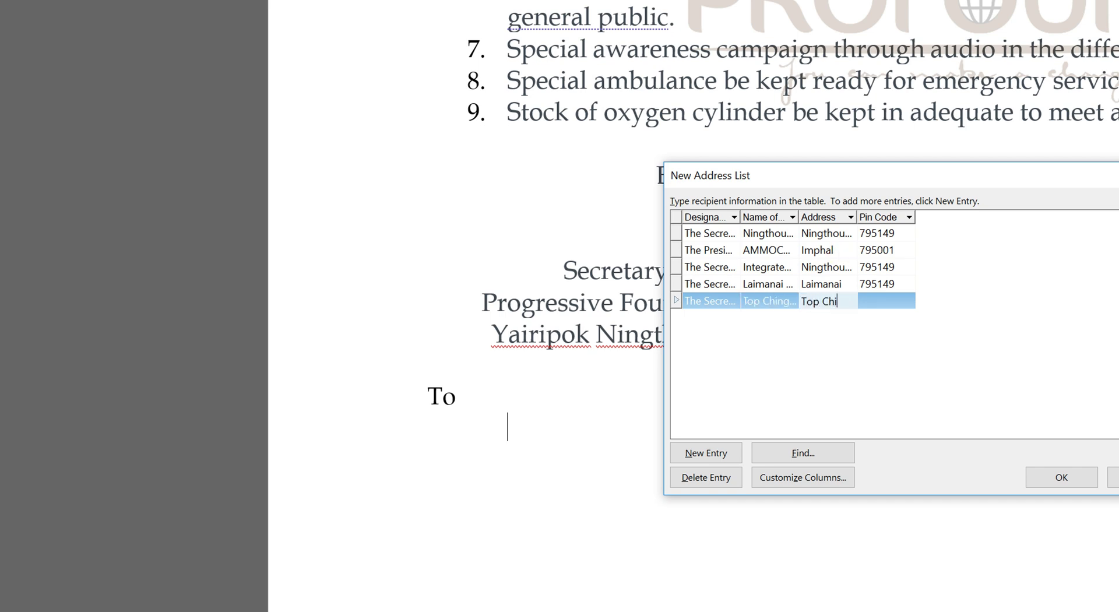
pyautogui.write('ngtha')
pyautogui.press('Tab')
pyautogui.write('79514')
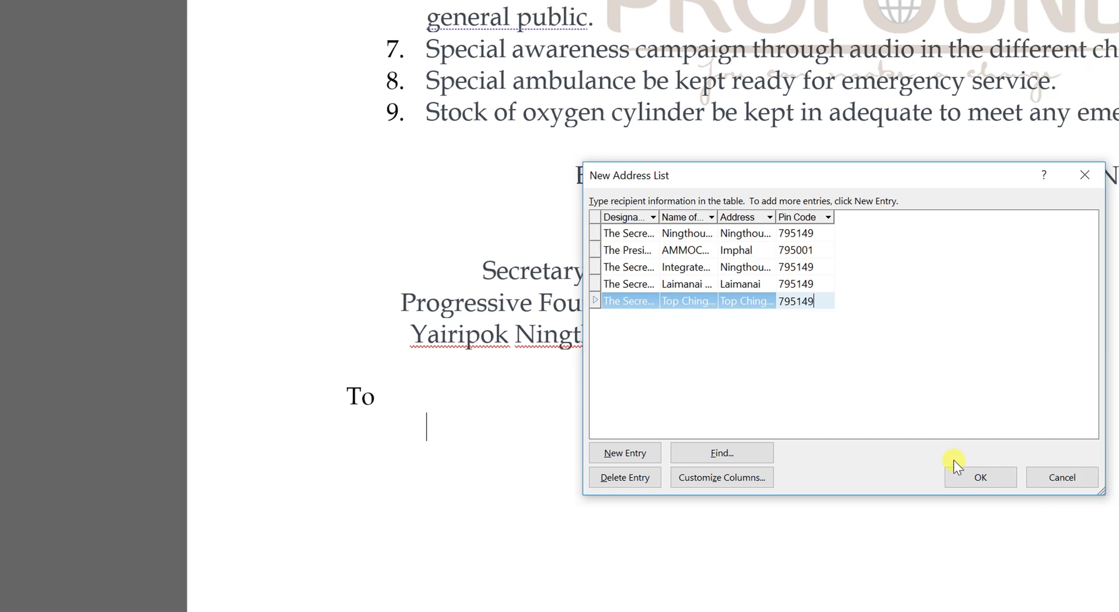
# - Save the five-entry address list as 'Club Name' in E:\My Design, then add a line below To
pyautogui.click(950, 480)
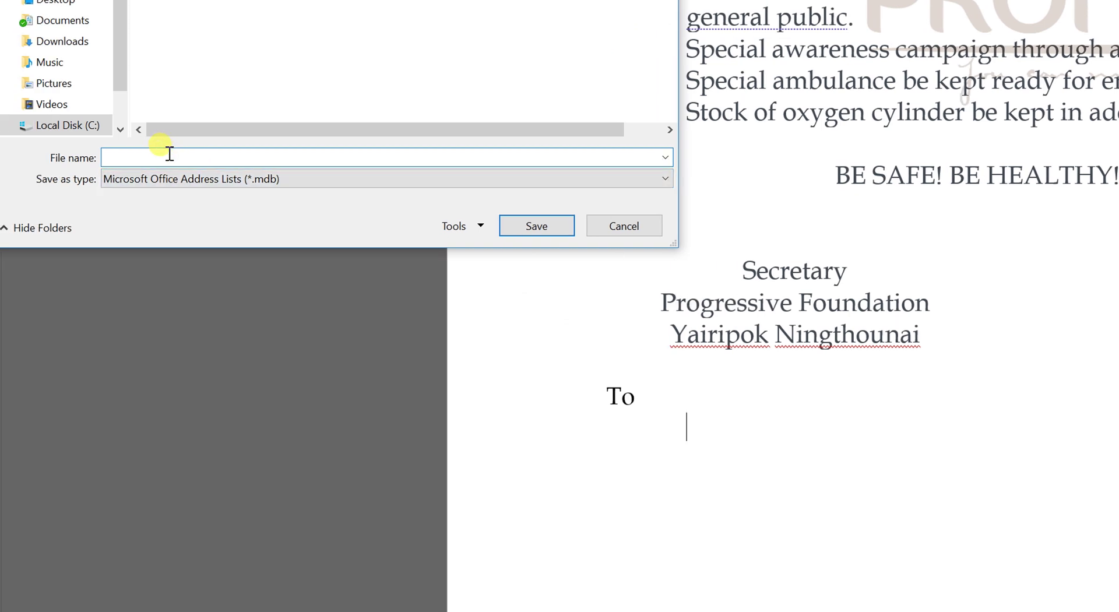
pyautogui.scroll(-2, 87, 104)
pyautogui.click(82, 87)
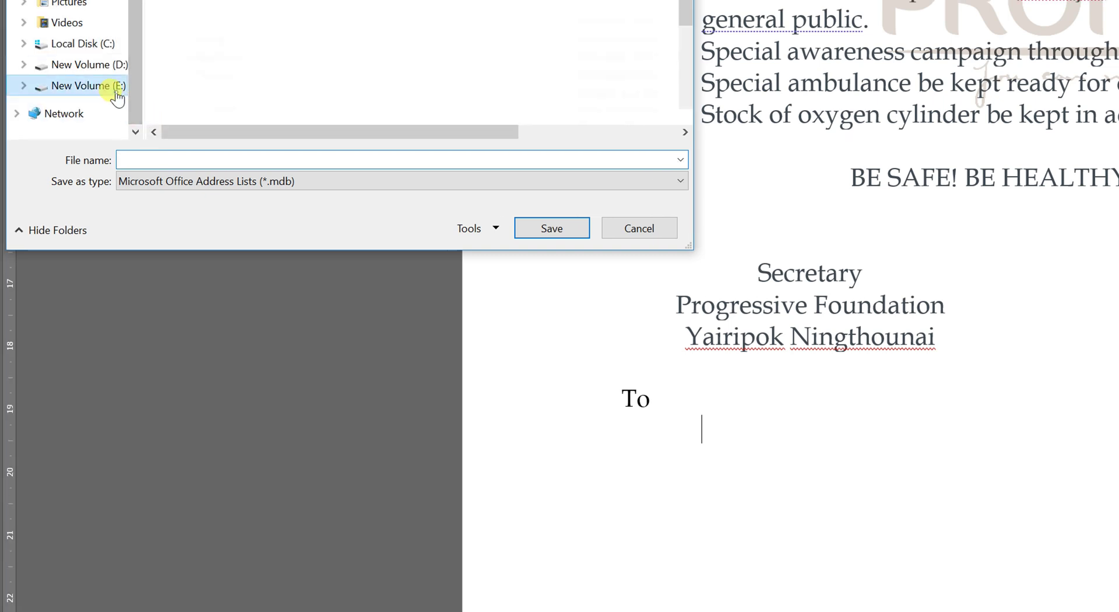
pyautogui.doubleClick(208, 105)
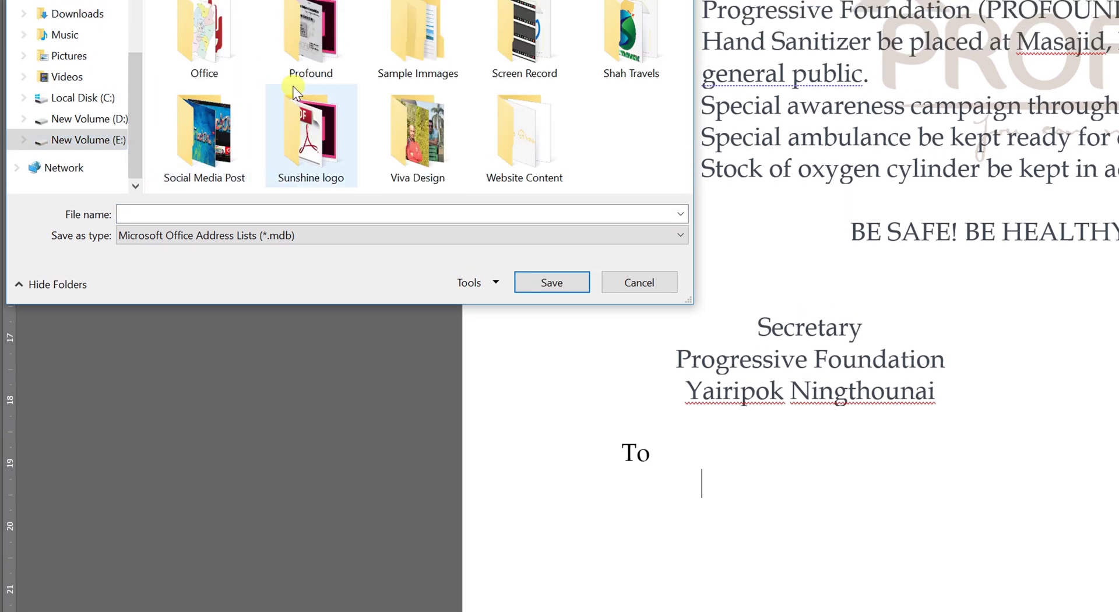
pyautogui.click(219, 220)
pyautogui.write('Club Name')
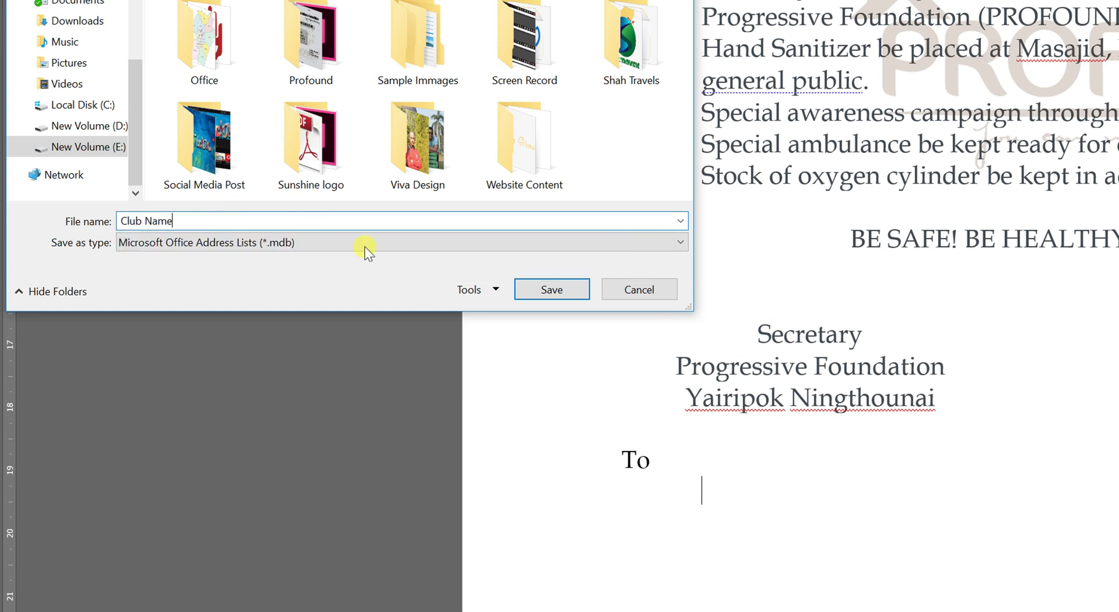
pyautogui.click(526, 295)
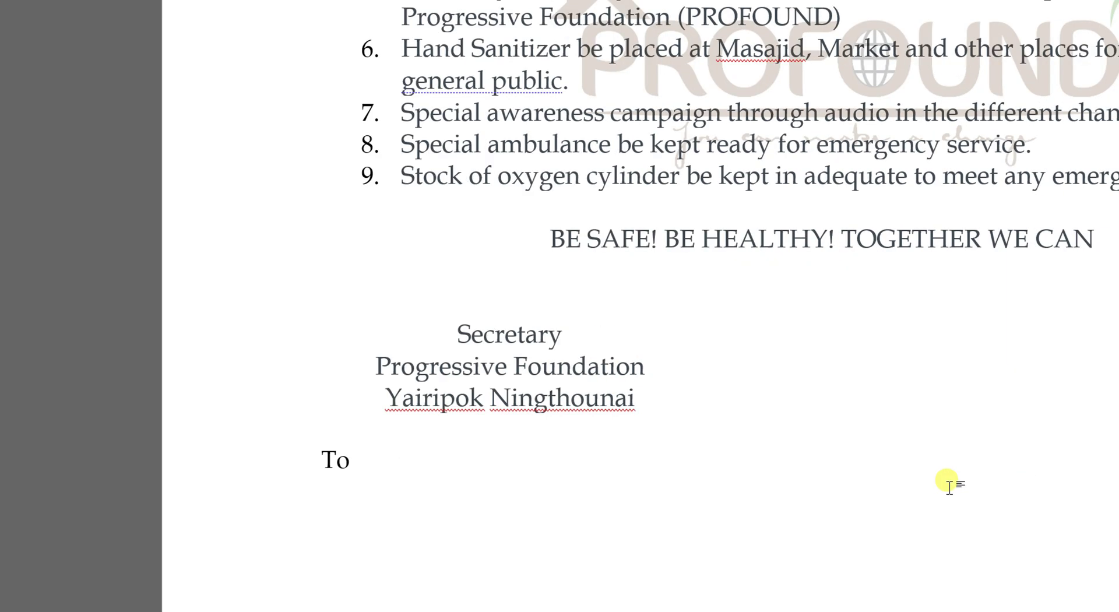
pyautogui.press('Return')
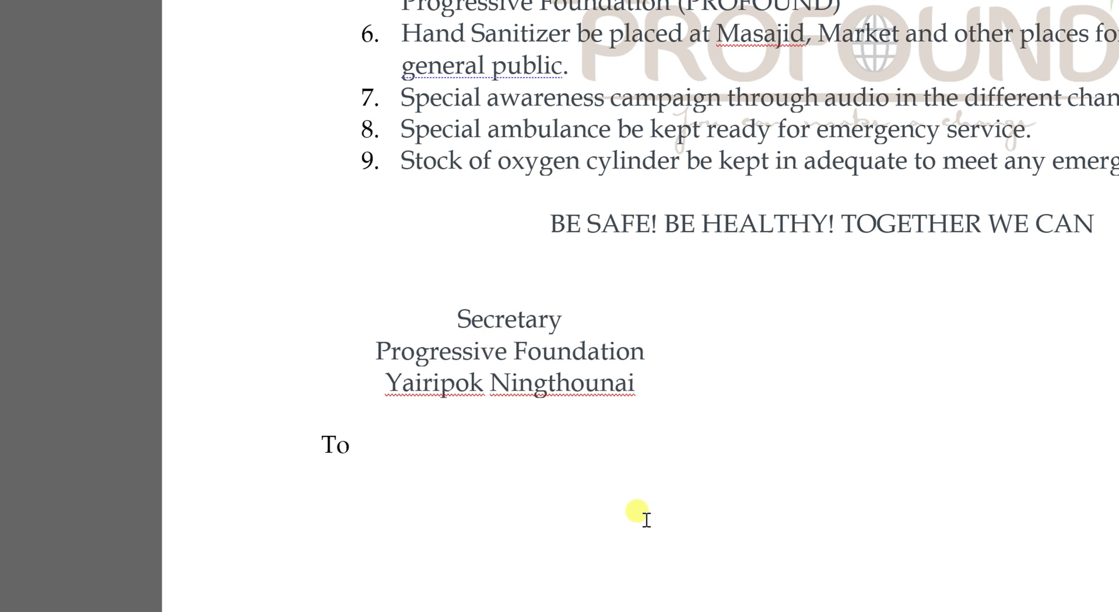
# - Leave an indented empty line beneath To for the recipient's details
pyautogui.press('BackSpace')
pyautogui.press('BackSpace')
pyautogui.scroll(-1, 639, 520)
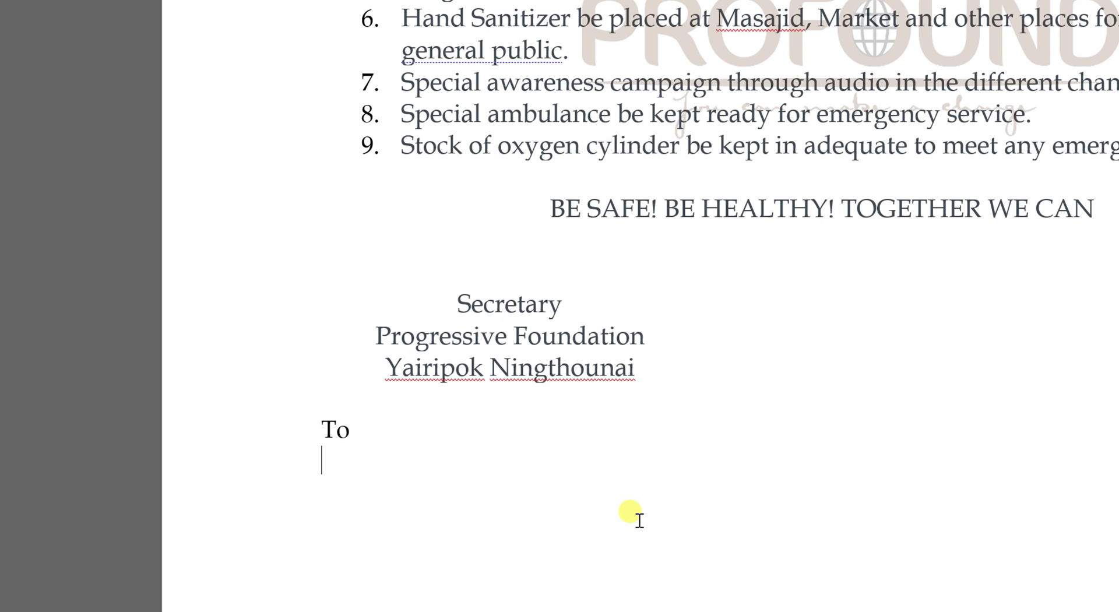
pyautogui.press('Return')
pyautogui.press('Tab')
pyautogui.scroll(-1, 648, 521)
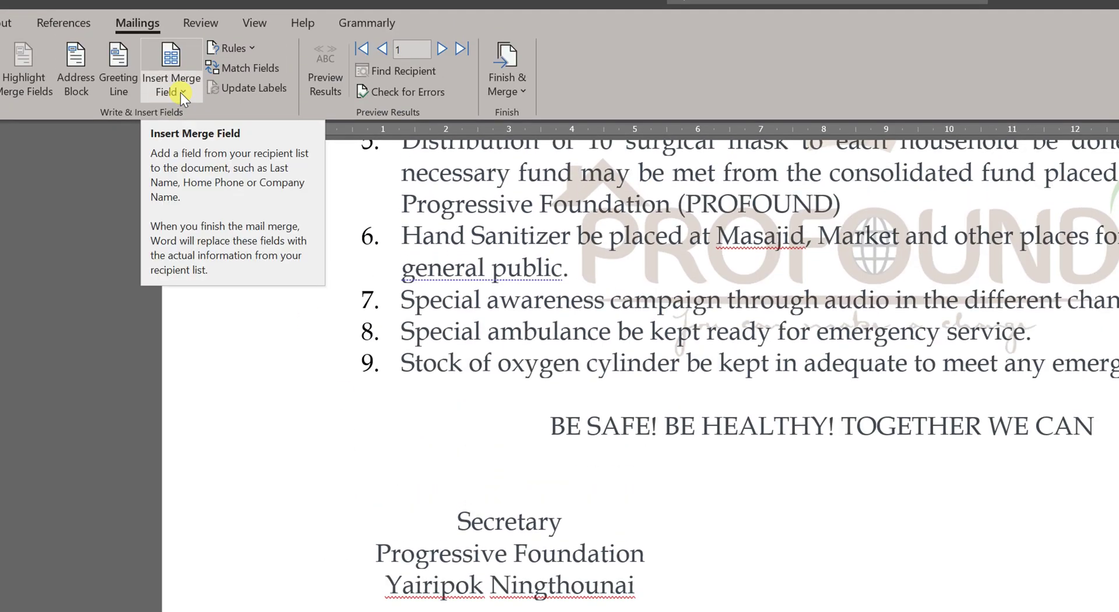
# - Insert the Designation merge field under To and start an indented line below it
pyautogui.click(180, 92)
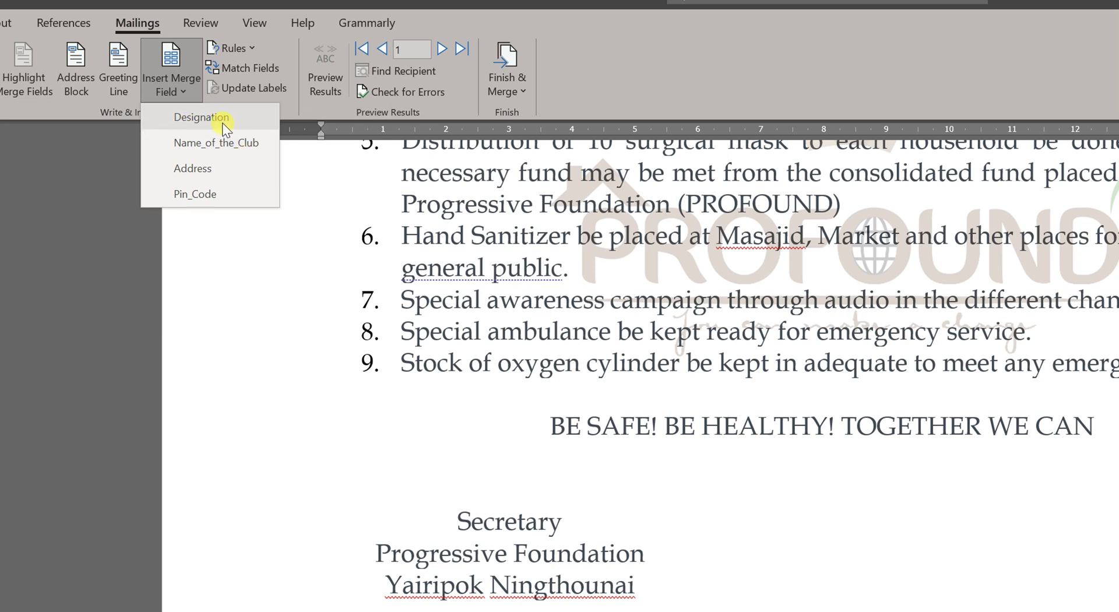
pyautogui.click(201, 117)
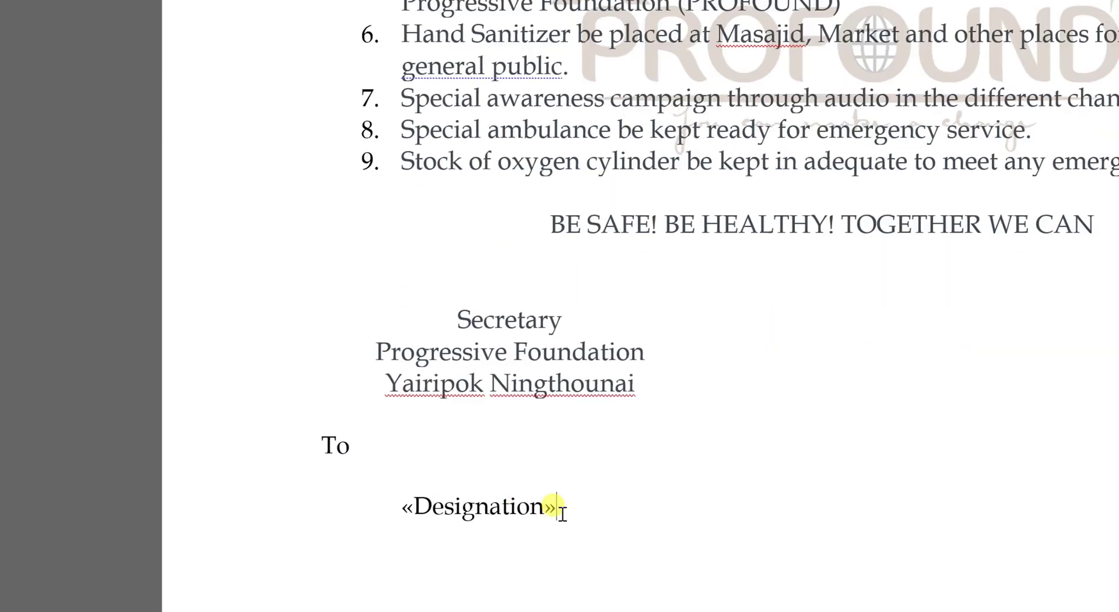
pyautogui.press('Return')
pyautogui.press('Tab')
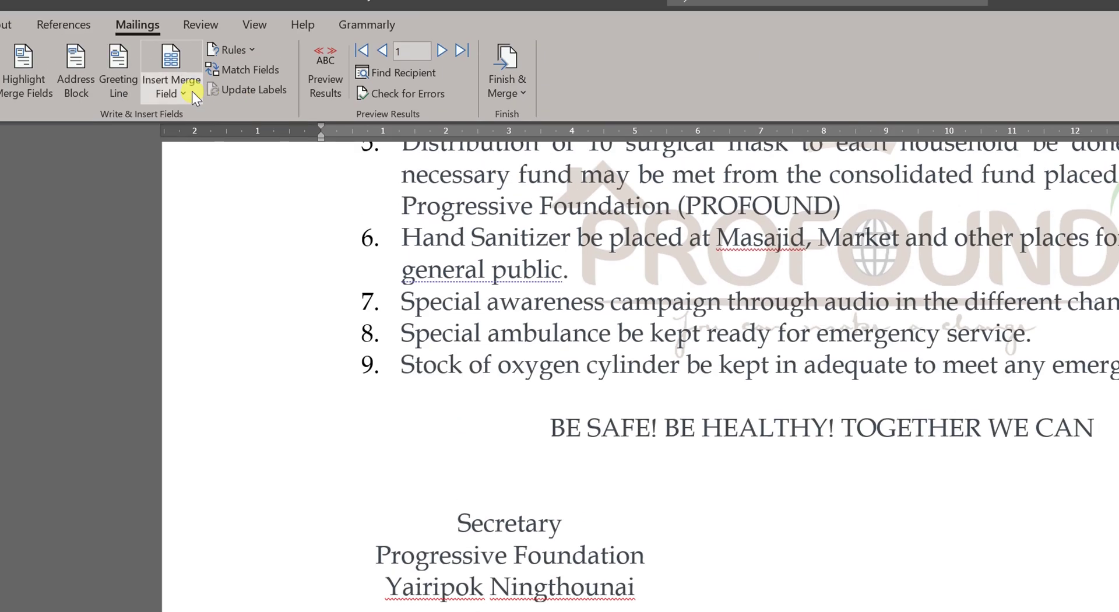
# - Add the Name_of_the_Club, Address and Pin_Code merge fields to the addressee block
pyautogui.click(184, 96)
pyautogui.click(188, 143)
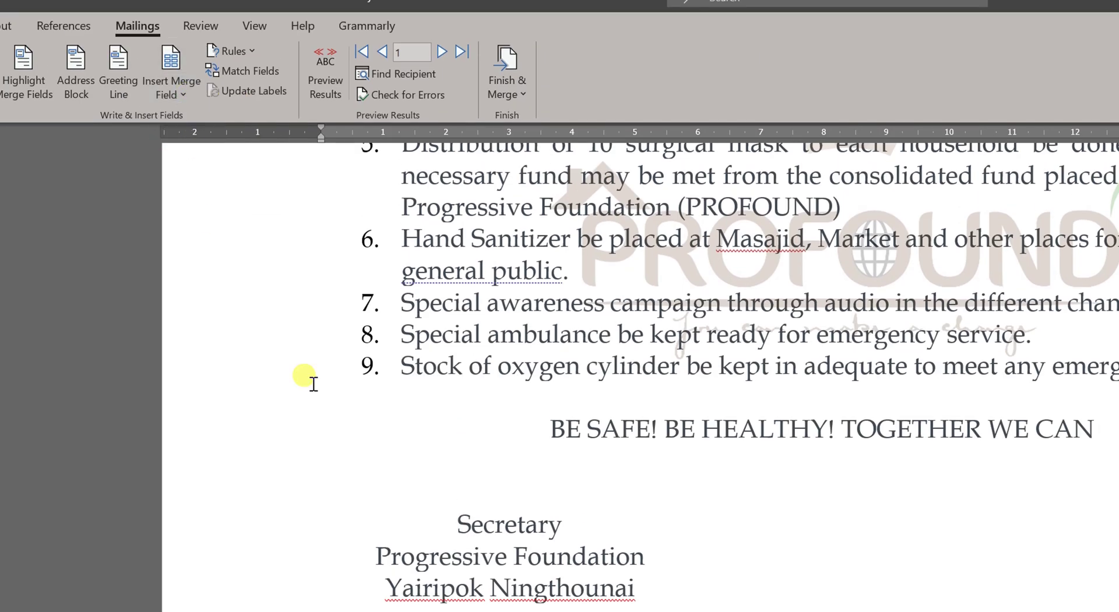
pyautogui.click(170, 94)
pyautogui.click(196, 175)
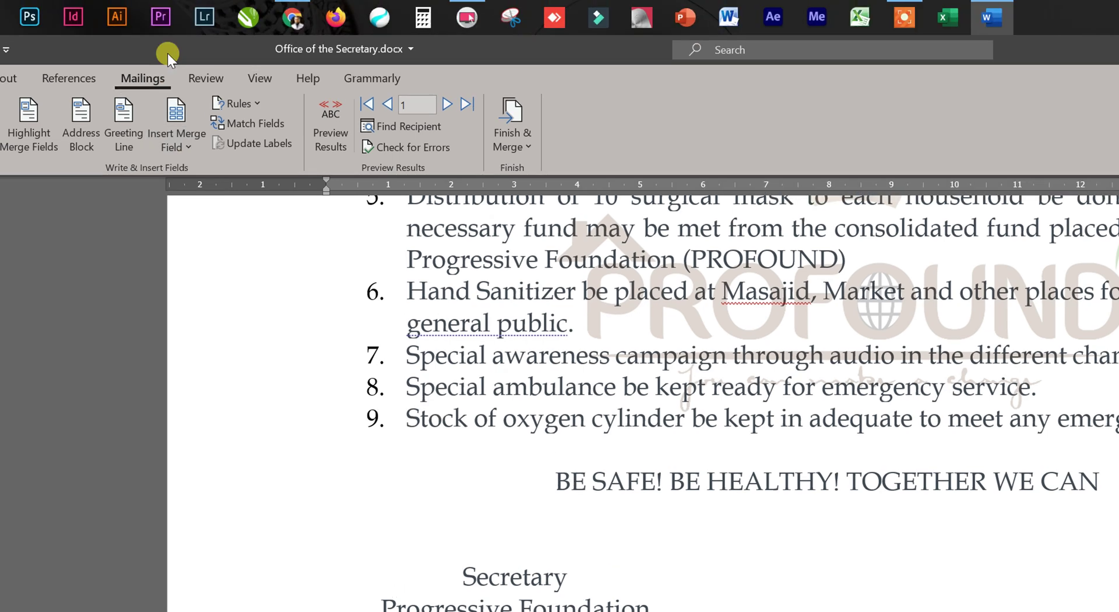
pyautogui.click(171, 93)
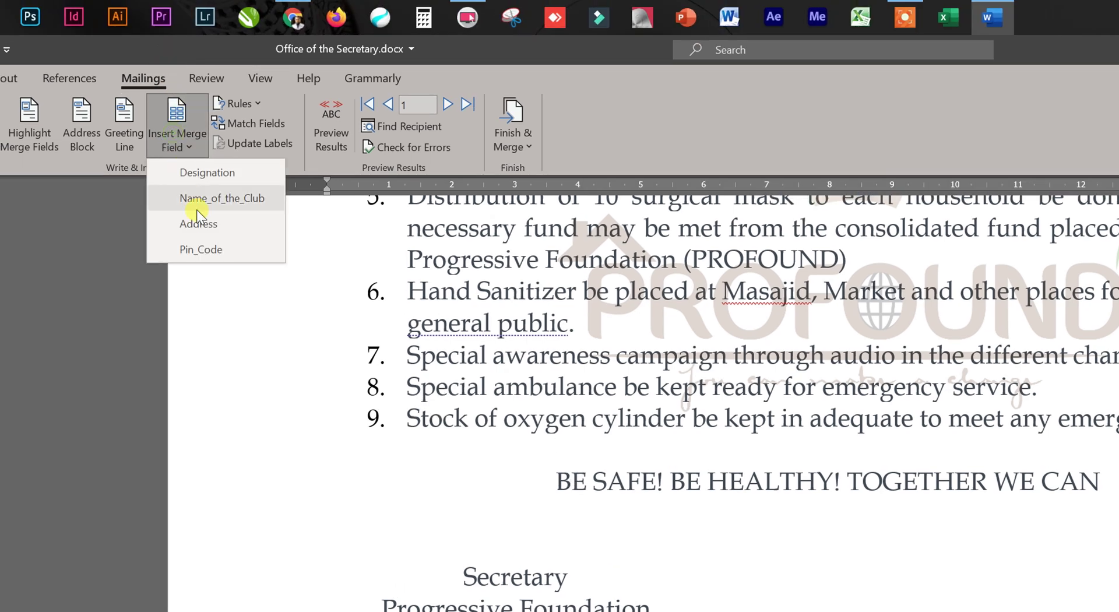
pyautogui.click(205, 249)
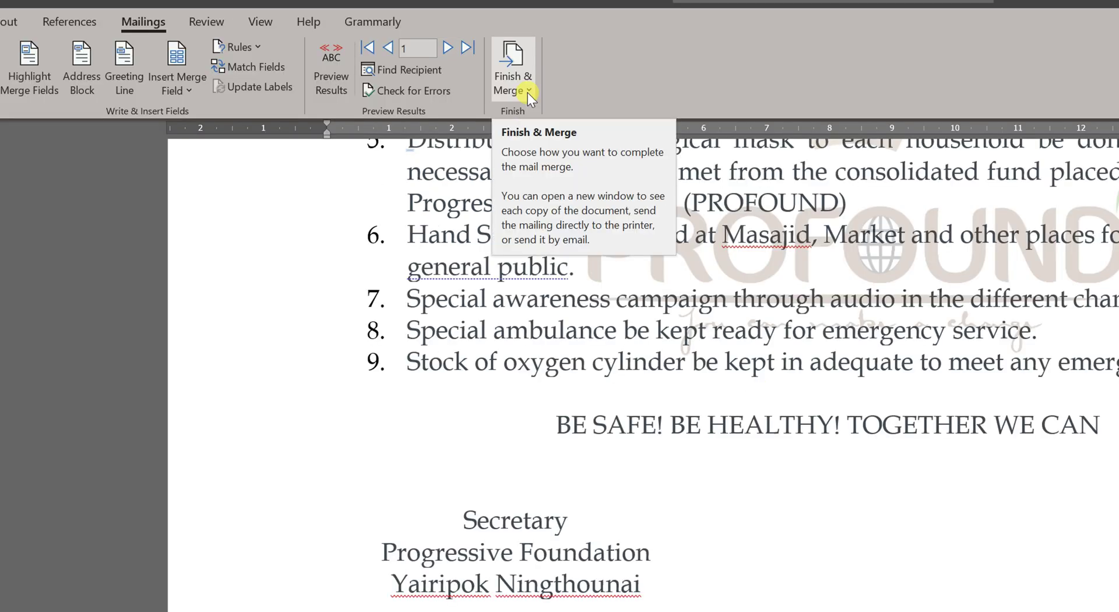
# - Merge all records into individual editable letters in a new document
pyautogui.click(527, 93)
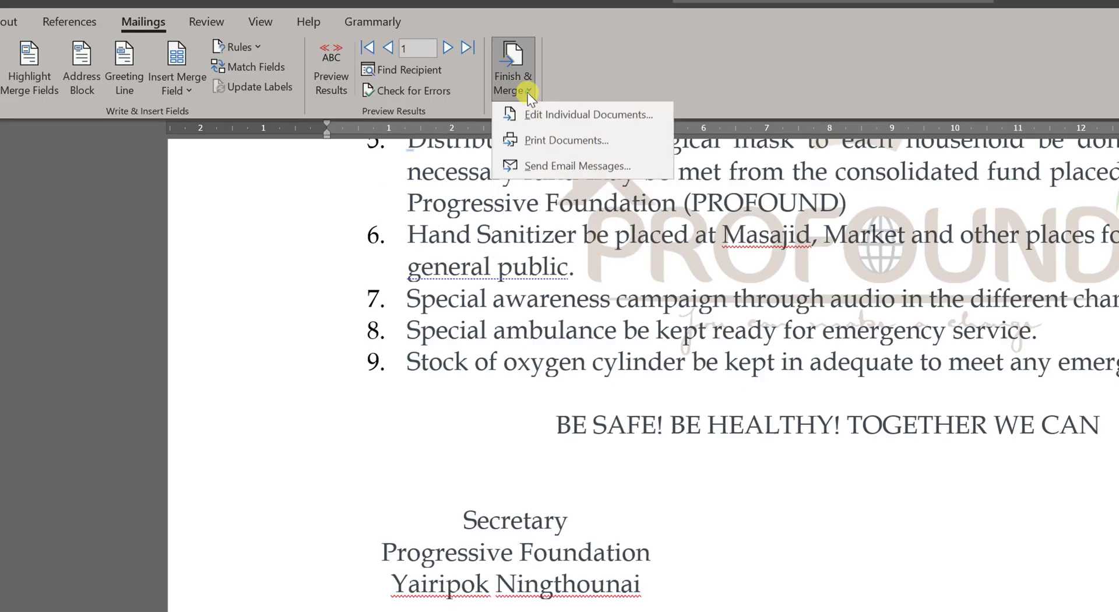
pyautogui.click(594, 122)
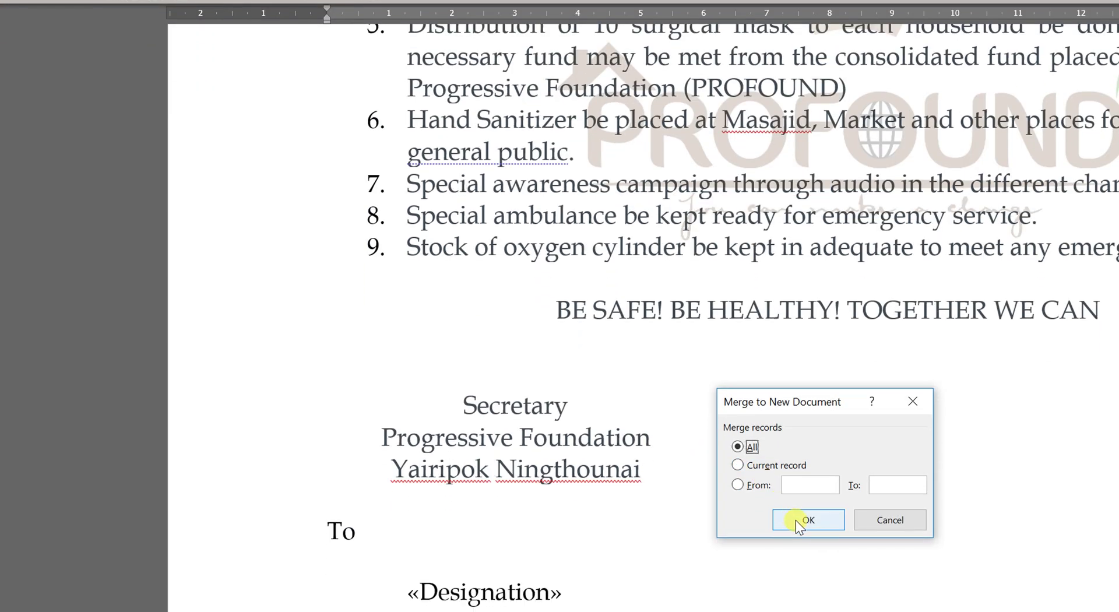
pyautogui.click(799, 519)
# - Scroll through the merged letters to review each club's notice, e.g. Top Chingtha Youth Organisation
pyautogui.scroll(-5, 516, 514)
pyautogui.scroll(-10, 519, 537)
pyautogui.scroll(-10, 517, 512)
pyautogui.scroll(-7, 528, 520)
pyautogui.scroll(-8, 528, 520)
pyautogui.scroll(-15, 528, 520)
pyautogui.scroll(-8, 528, 520)
pyautogui.scroll(-5, 528, 520)
pyautogui.scroll(-10, 528, 519)
pyautogui.scroll(-10, 528, 520)
pyautogui.scroll(-8, 528, 519)
pyautogui.scroll(-10, 528, 519)
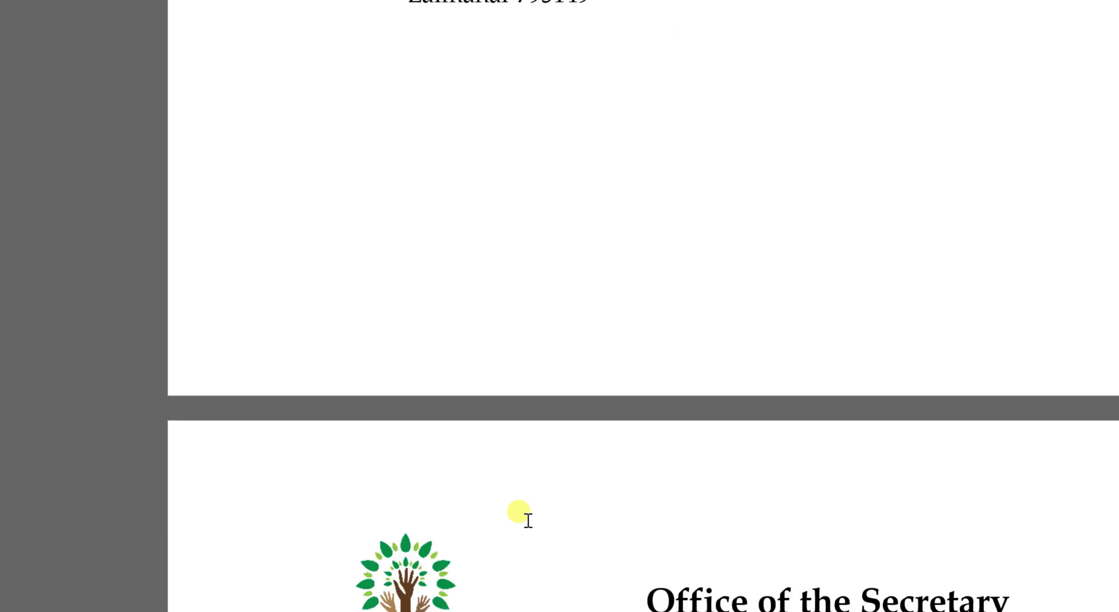
pyautogui.scroll(-3, 528, 520)
pyautogui.scroll(-13, 528, 519)
pyautogui.scroll(-17, 528, 520)
pyautogui.scroll(-3, 528, 520)
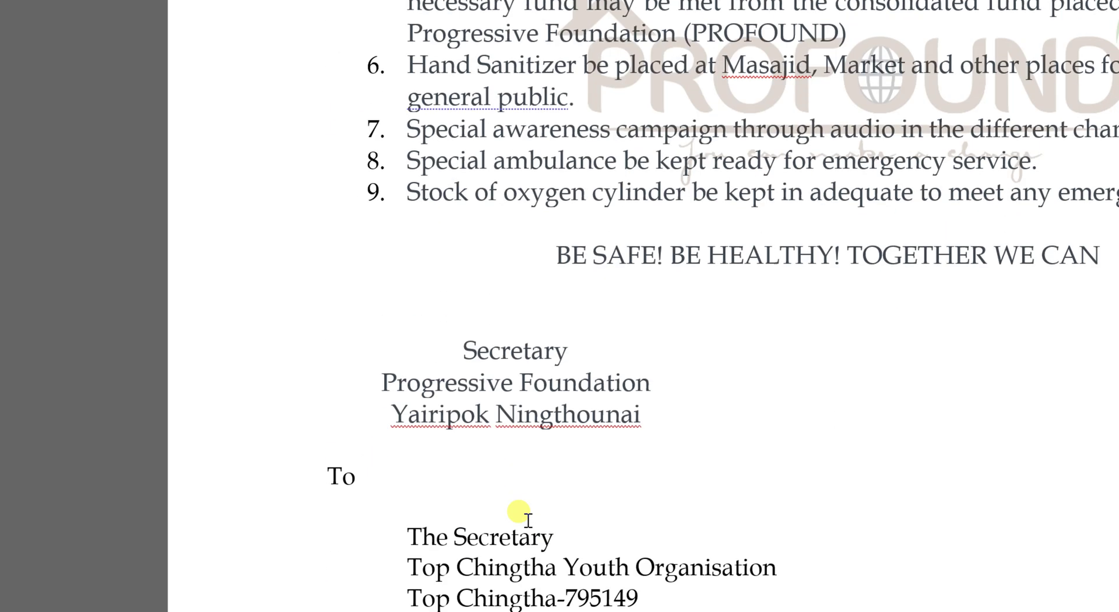
pyautogui.scroll(13, 528, 520)
pyautogui.scroll(15, 517, 512)
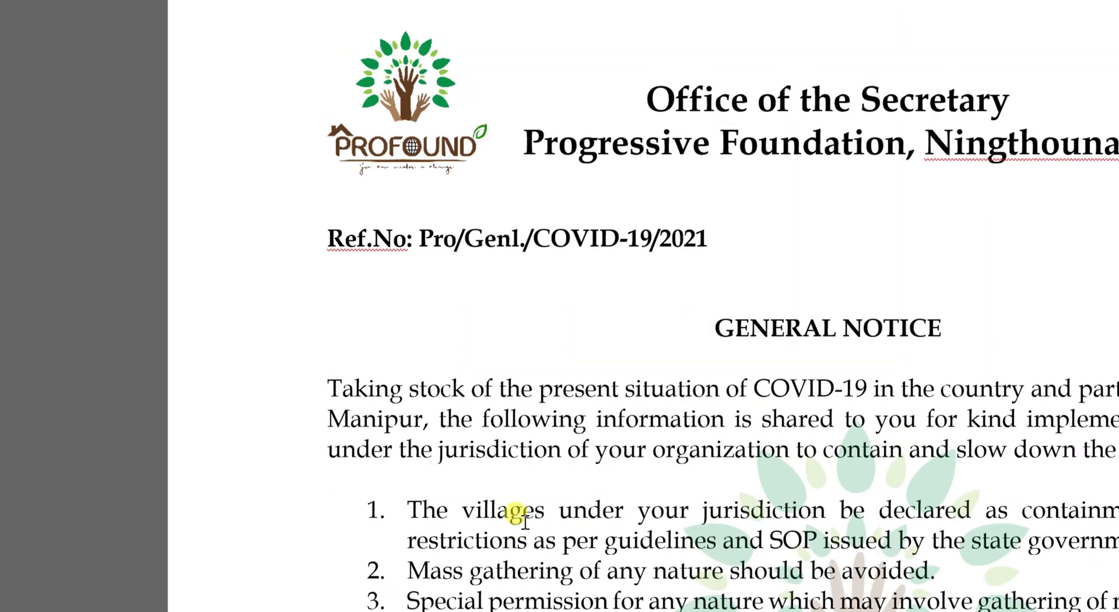
pyautogui.scroll(-5, 517, 512)
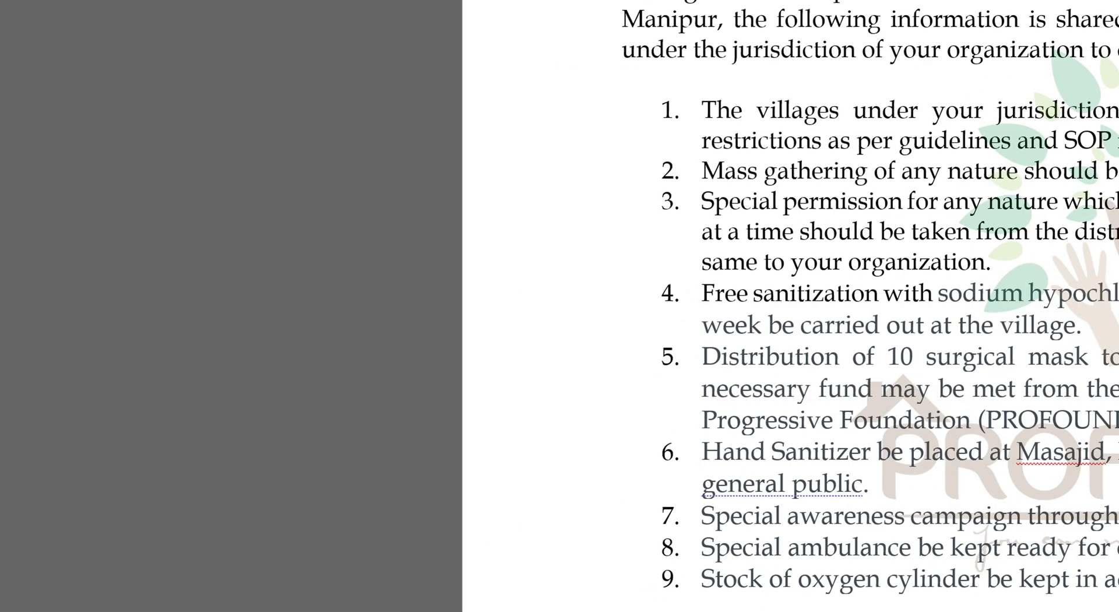
pyautogui.scroll(5, 952, 354)
pyautogui.scroll(-10, 952, 354)
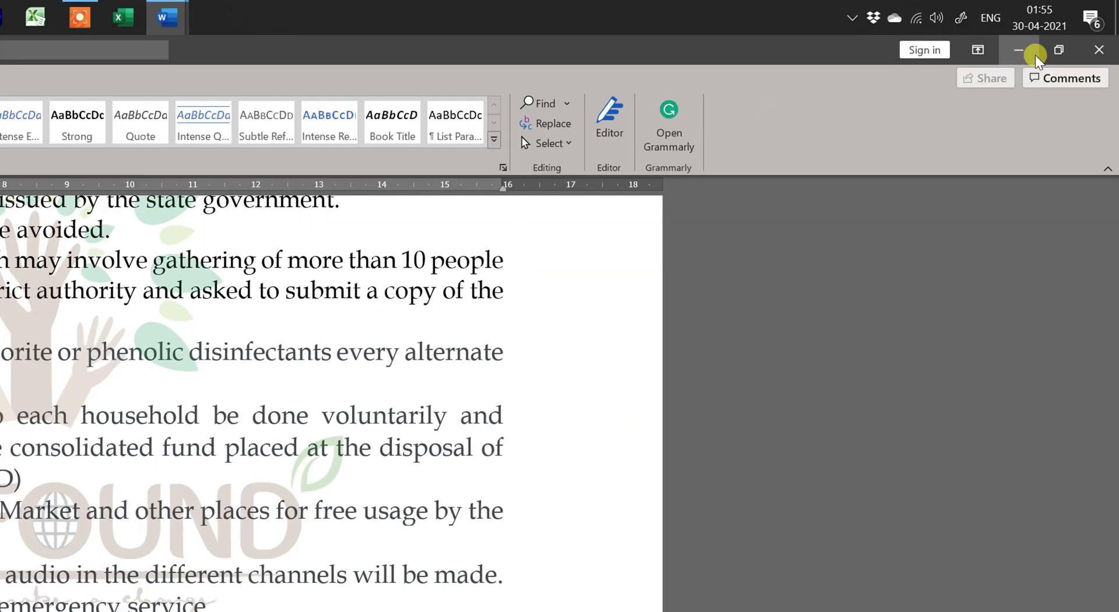
pyautogui.scroll(-3, 174, 518)
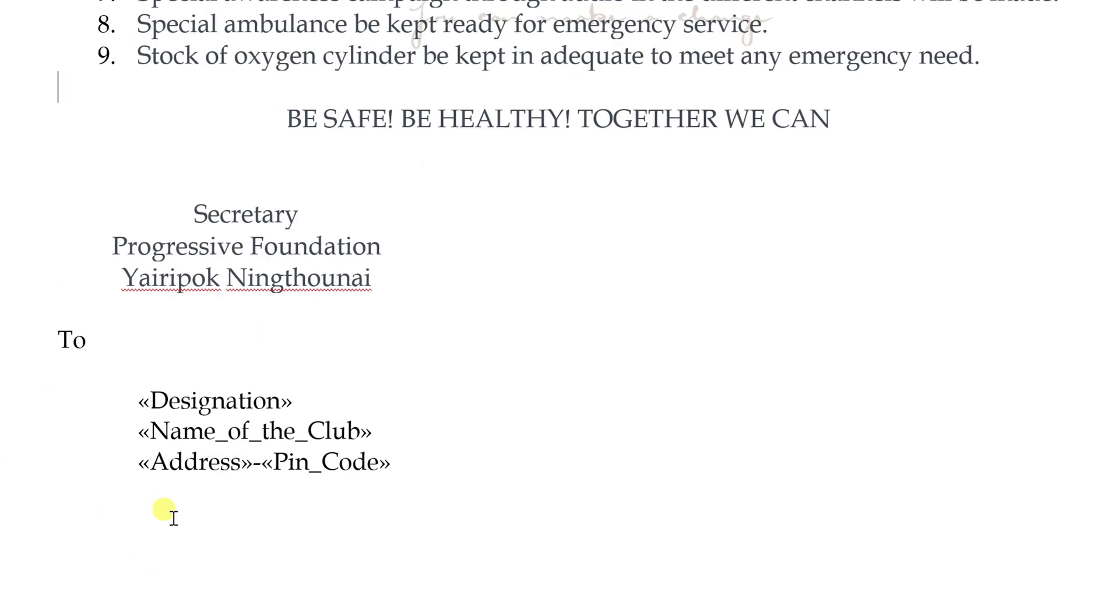
pyautogui.click(224, 460)
pyautogui.click(339, 462)
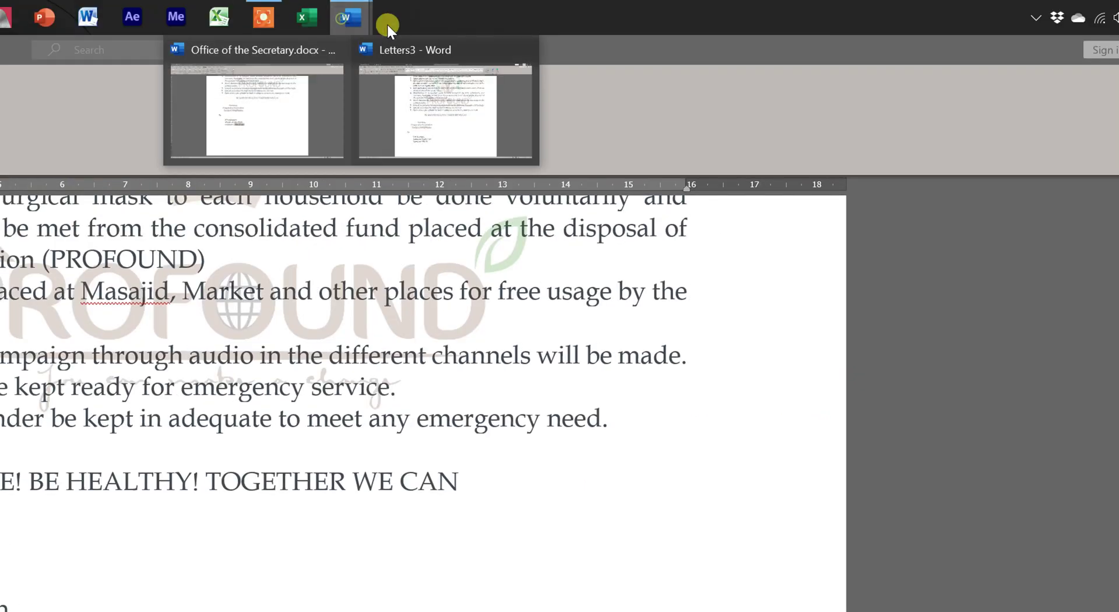
pyautogui.click(423, 99)
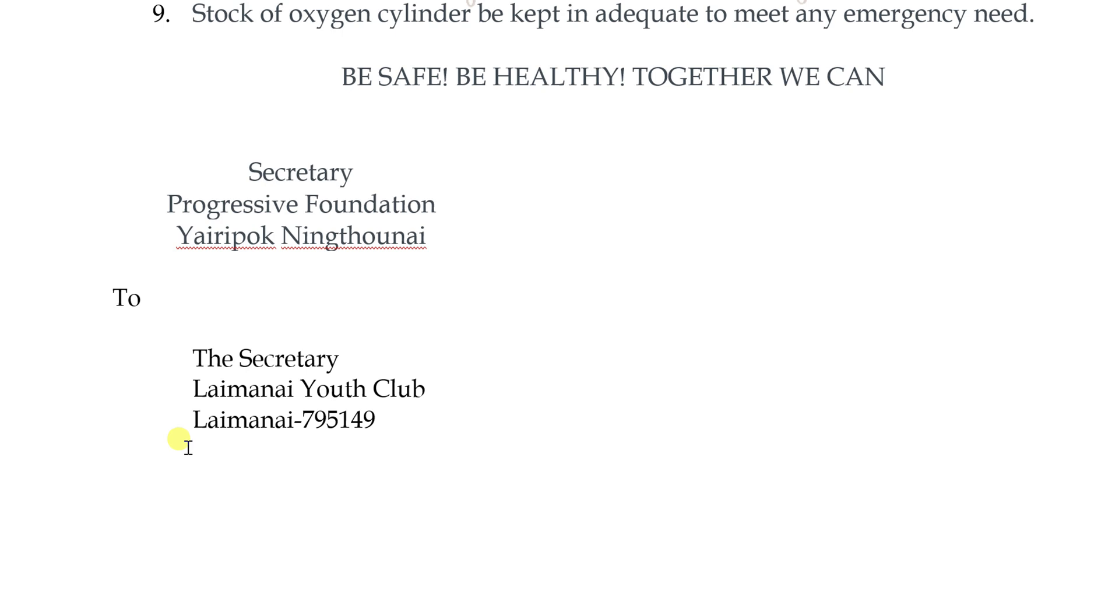
pyautogui.scroll(-5, 187, 446)
pyautogui.scroll(-10, 187, 447)
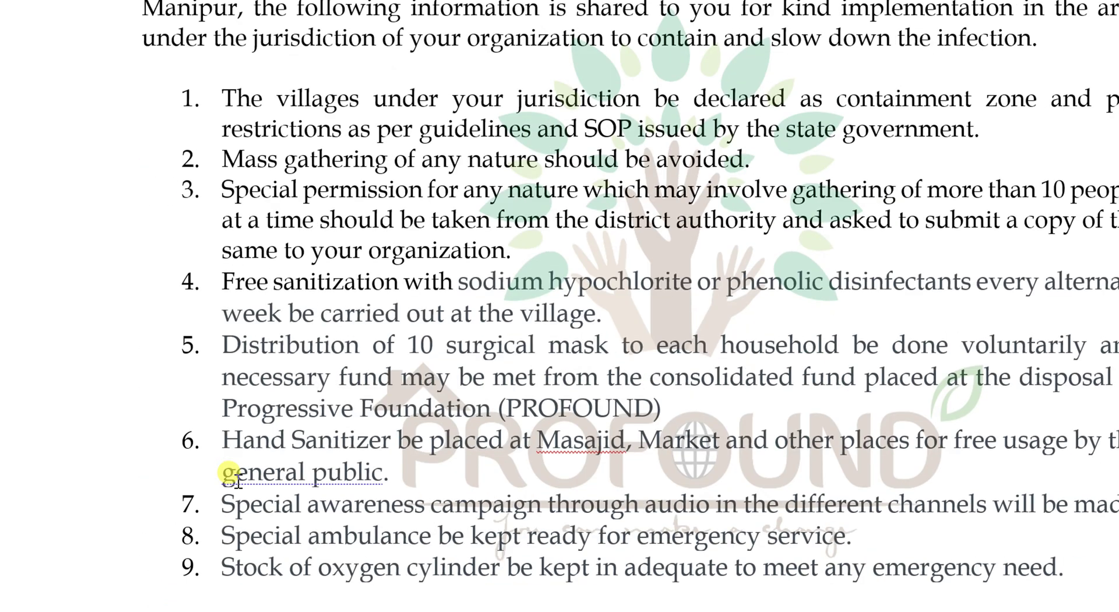
pyautogui.scroll(-5, 236, 482)
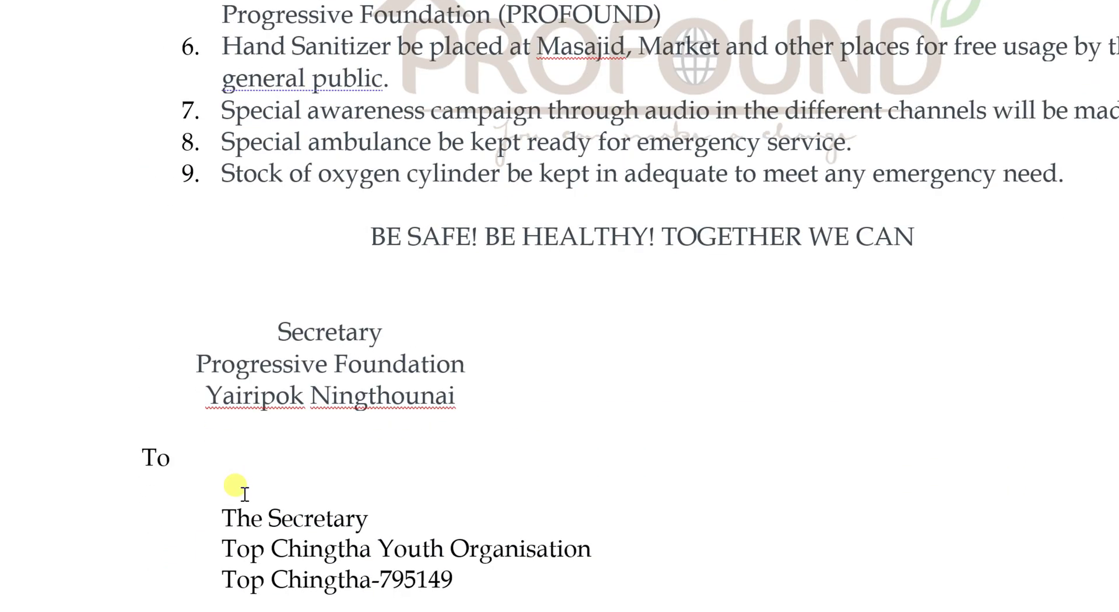
pyautogui.scroll(1, 245, 494)
pyautogui.scroll(3, 244, 494)
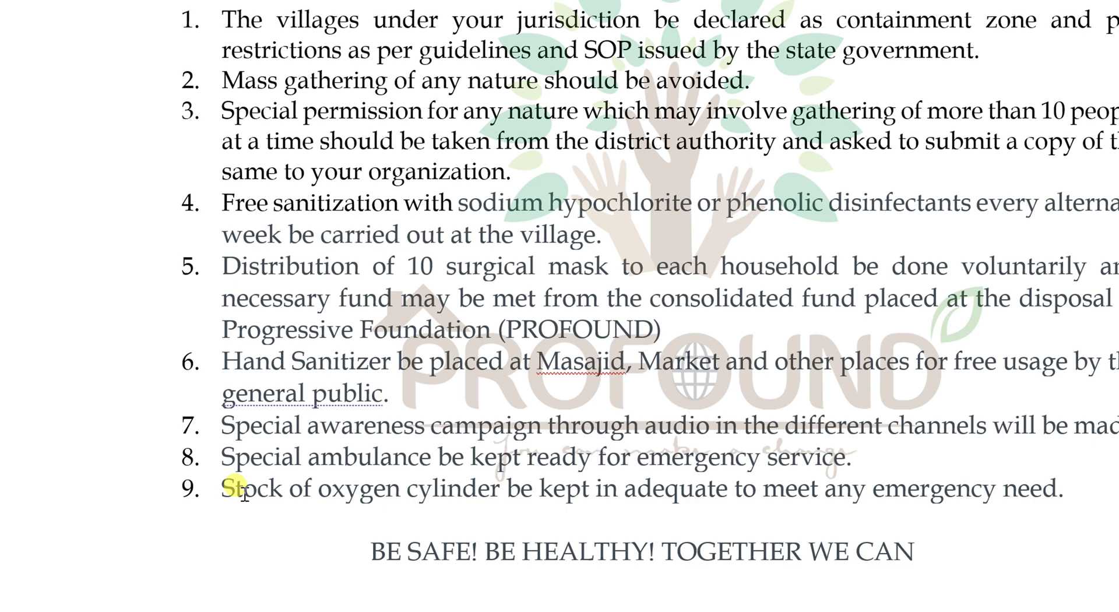
pyautogui.scroll(5, 244, 495)
pyautogui.scroll(3, 405, 446)
pyautogui.scroll(3, 404, 445)
pyautogui.scroll(5, 412, 452)
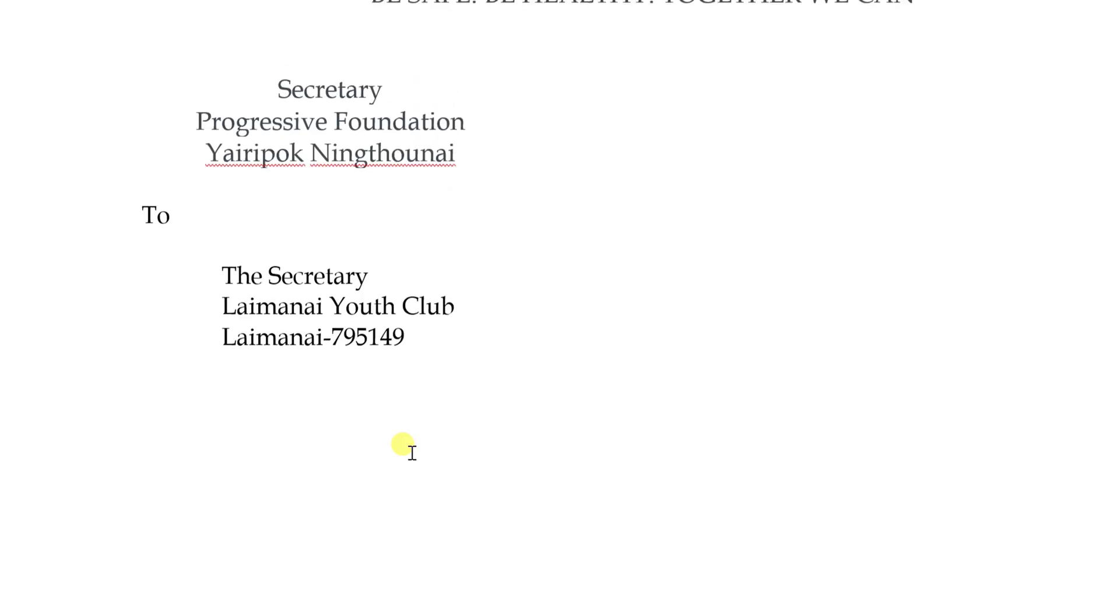
pyautogui.scroll(5, 412, 452)
pyautogui.scroll(5, 407, 455)
pyautogui.scroll(1, 404, 445)
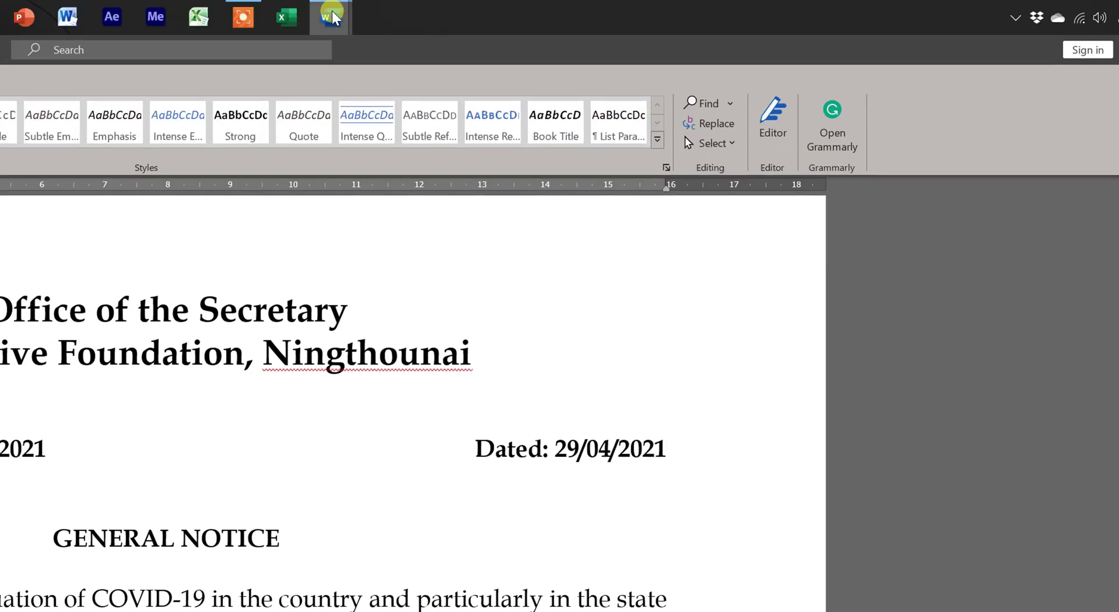
pyautogui.click(222, 69)
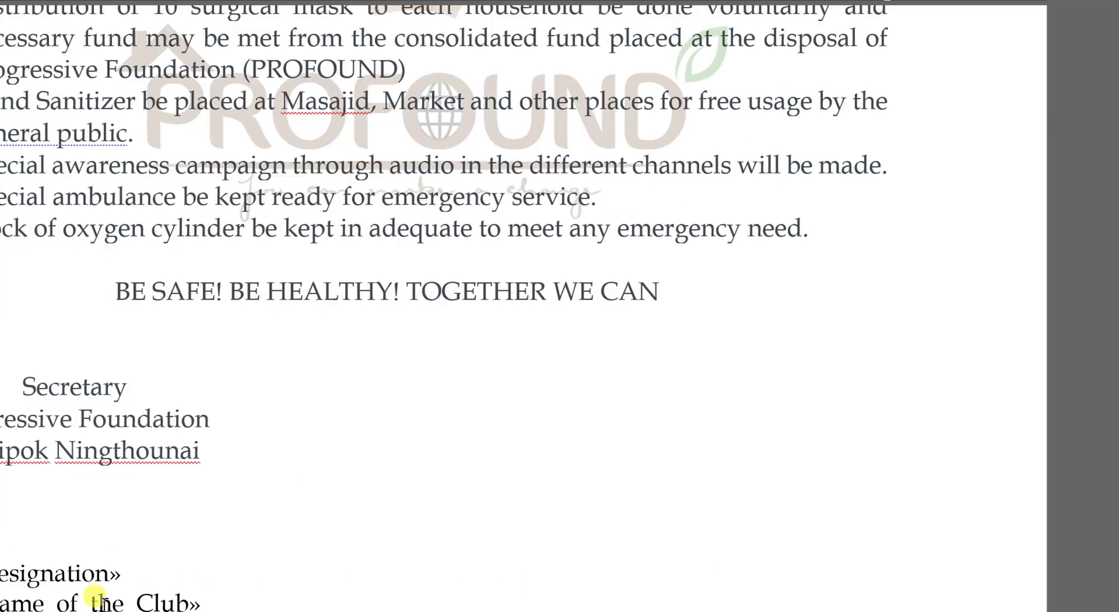
pyautogui.click(167, 513)
pyautogui.click(669, 52)
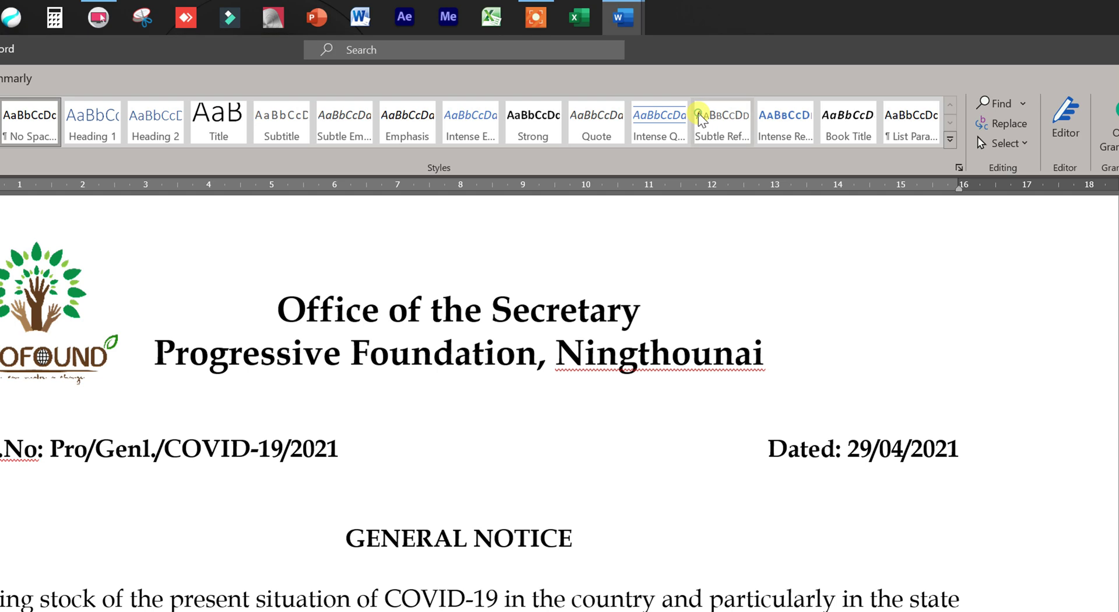
pyautogui.scroll(-10, 330, 523)
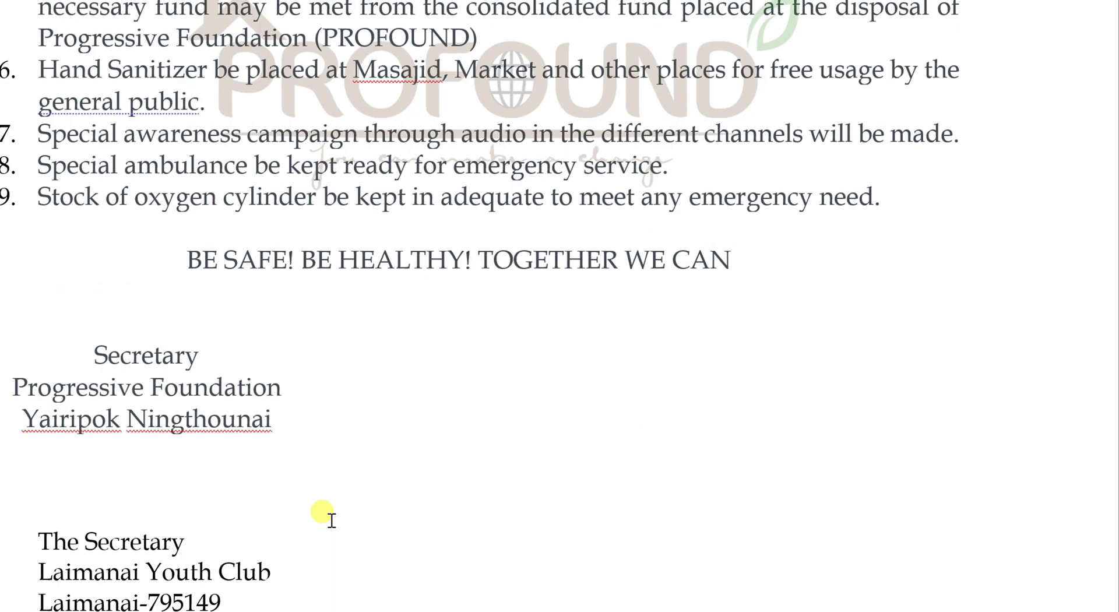
pyautogui.scroll(-4, 330, 520)
pyautogui.scroll(-8, 331, 520)
pyautogui.scroll(-4, 330, 520)
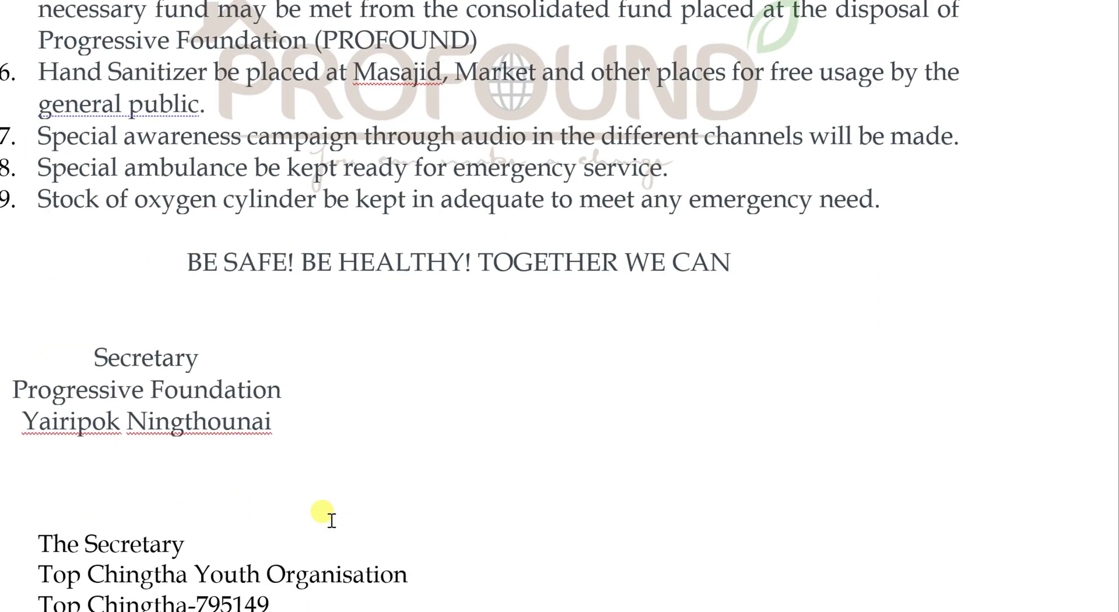
pyautogui.scroll(-5, 331, 520)
pyautogui.scroll(-15, 329, 484)
pyautogui.scroll(8, 329, 452)
pyautogui.scroll(12, 335, 455)
pyautogui.scroll(5, 339, 456)
pyautogui.scroll(1, 339, 456)
pyautogui.scroll(4, 339, 456)
pyautogui.scroll(8, 338, 457)
pyautogui.scroll(6, 339, 458)
pyautogui.scroll(5, 339, 457)
pyautogui.scroll(2, 339, 457)
pyautogui.scroll(3, 339, 458)
pyautogui.scroll(-7, 339, 456)
pyautogui.scroll(-10, 339, 456)
pyautogui.scroll(-20, 339, 456)
pyautogui.scroll(-8, 339, 456)
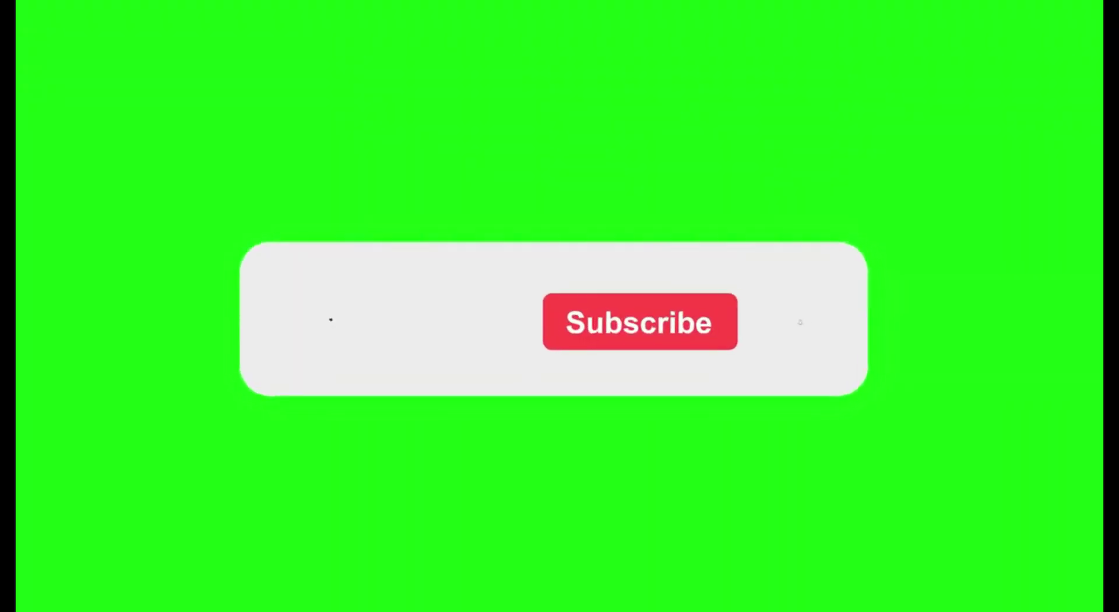